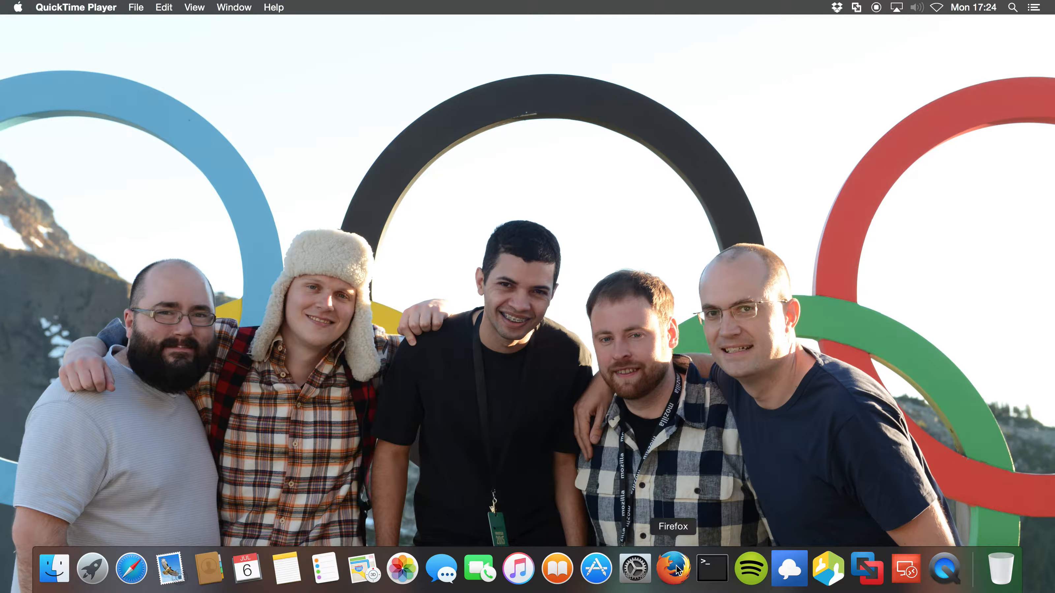
Launch Firefox from the Dock so it opens the TaskCluster Tools site at tools.taskcluster.net.
{"action": "left_click", "coordinate": [677, 569]}
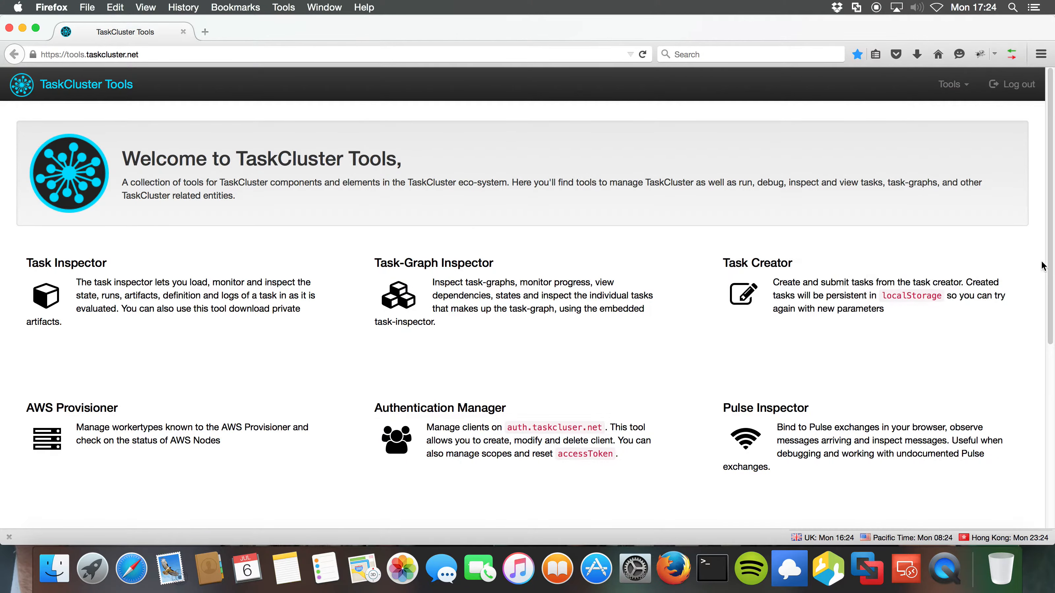
Browse the TaskCluster Tools home page and open the AWS Provisioner tool.
{"action": "scroll", "coordinate": [1035, 267], "scroll_direction": "down", "scroll_amount": 5}
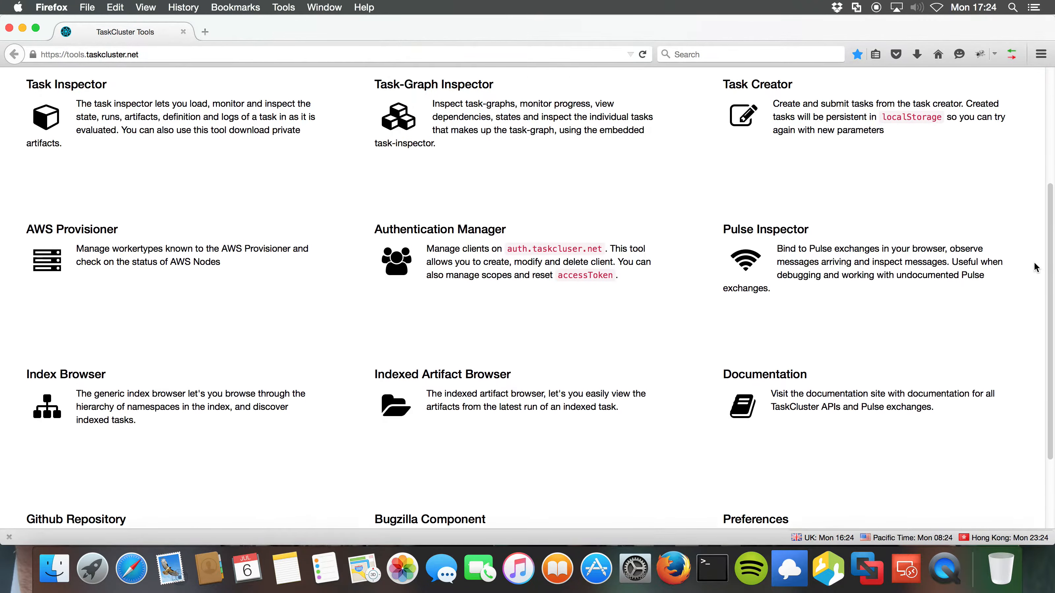
{"action": "scroll", "coordinate": [1035, 268], "scroll_direction": "down", "scroll_amount": 2}
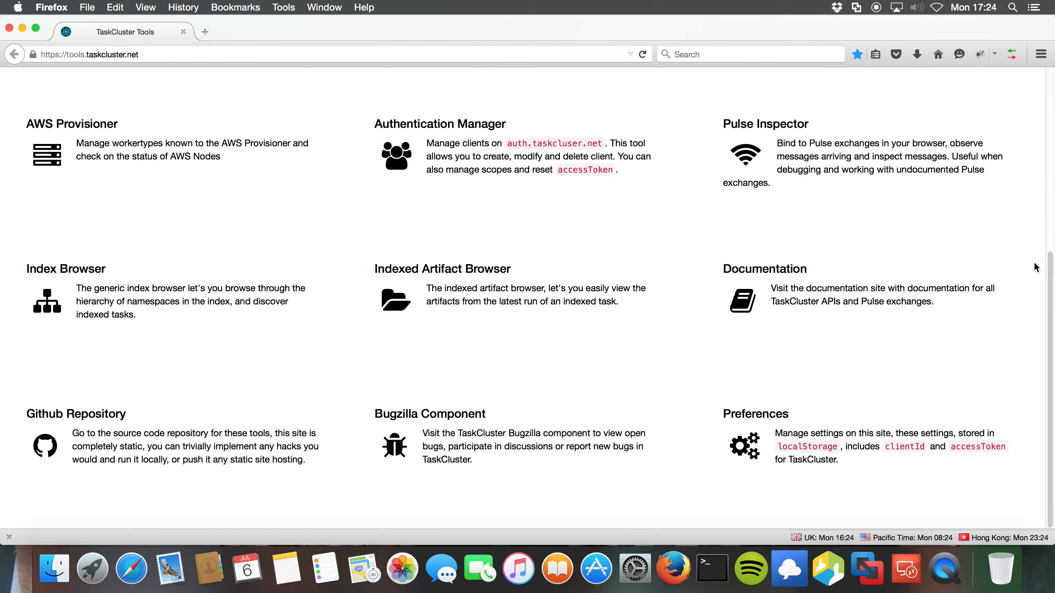
{"action": "scroll", "coordinate": [1035, 267], "scroll_direction": "up", "scroll_amount": 5}
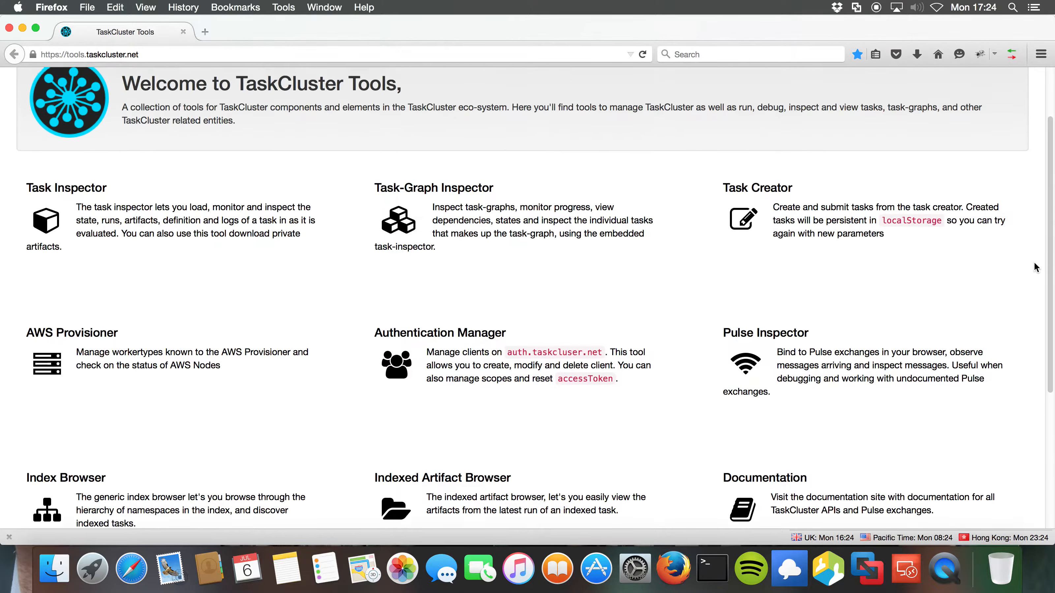
{"action": "scroll", "coordinate": [1035, 268], "scroll_direction": "up", "scroll_amount": 2}
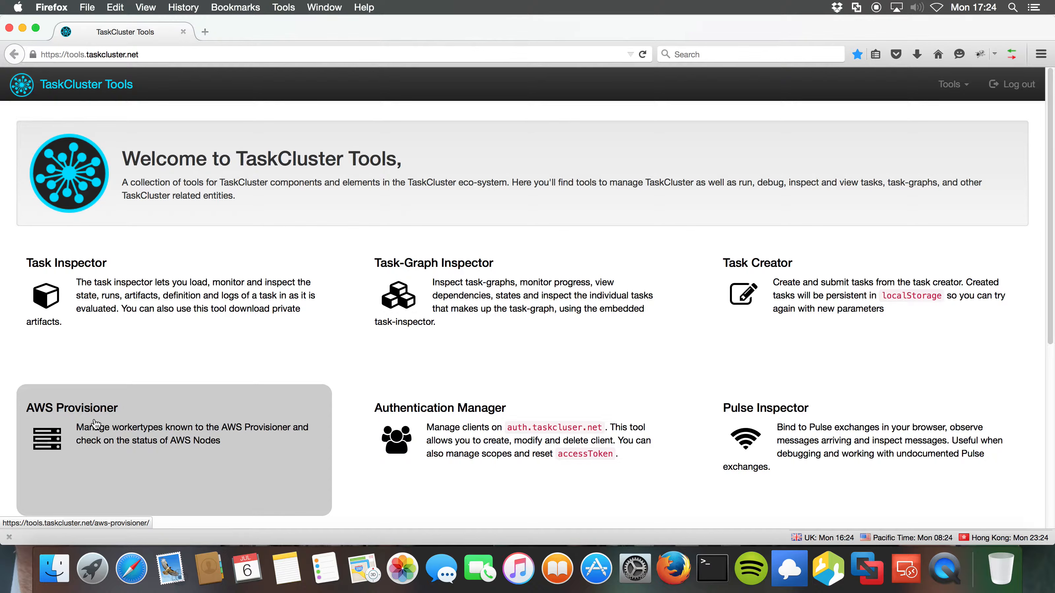
{"action": "left_click", "coordinate": [95, 423]}
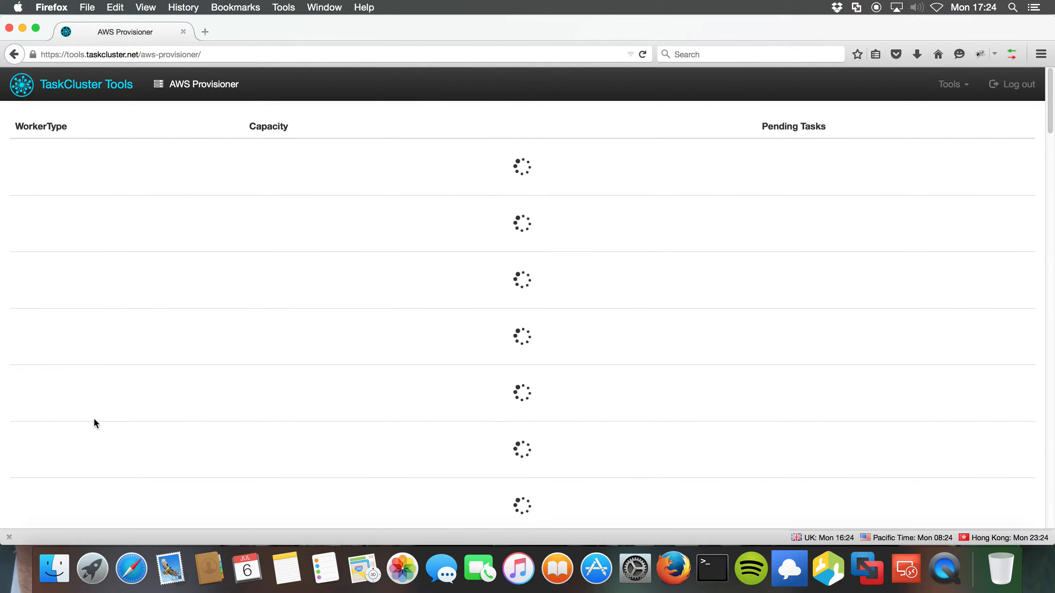
Open a new browser tab showing the tools.taskcluster.net home page.
{"action": "key", "text": "super+t"}
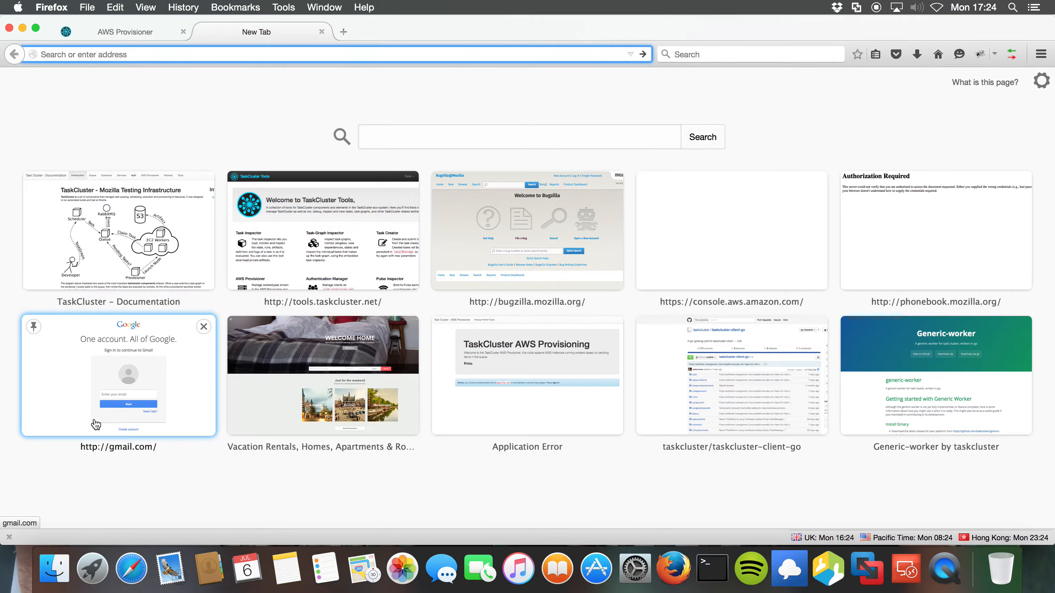
{"action": "left_click", "coordinate": [336, 214]}
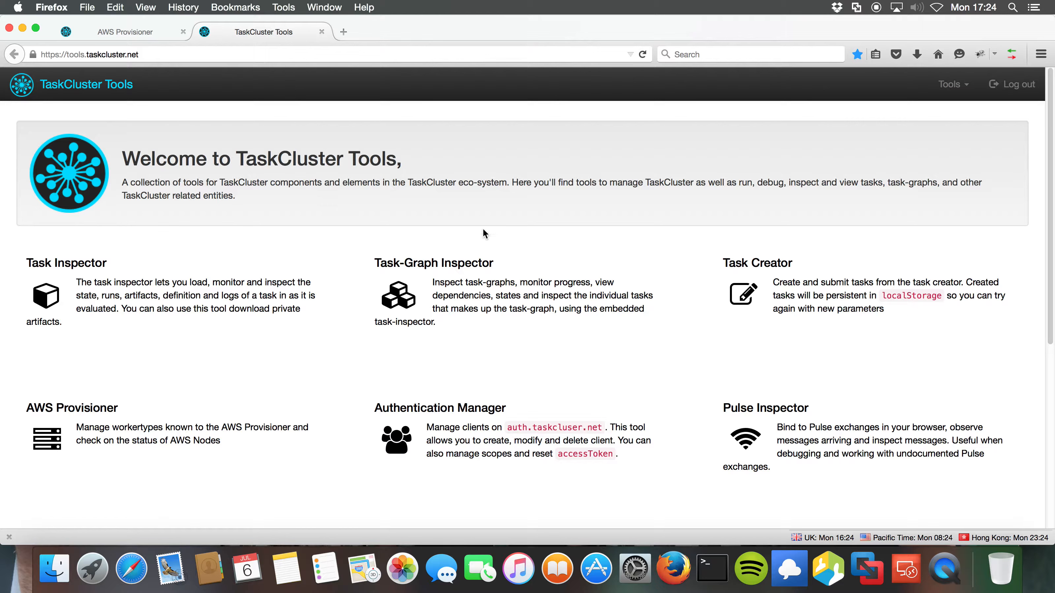
Open the Task Creator and review the example task's command, workerType and image lines.
{"action": "left_click", "coordinate": [766, 295]}
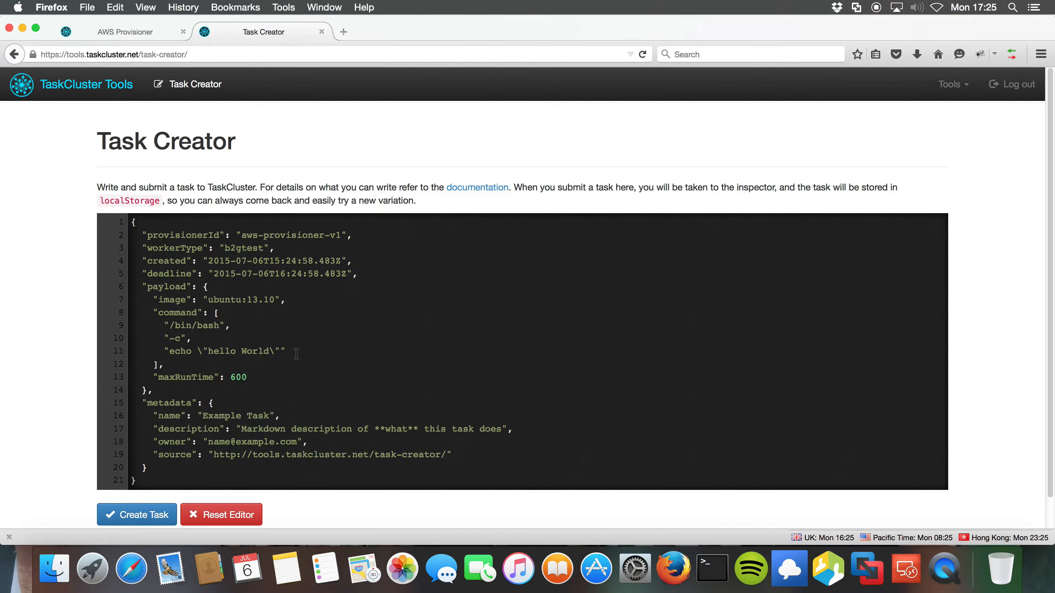
{"action": "left_click_drag", "start_coordinate": [297, 353], "coordinate": [163, 351]}
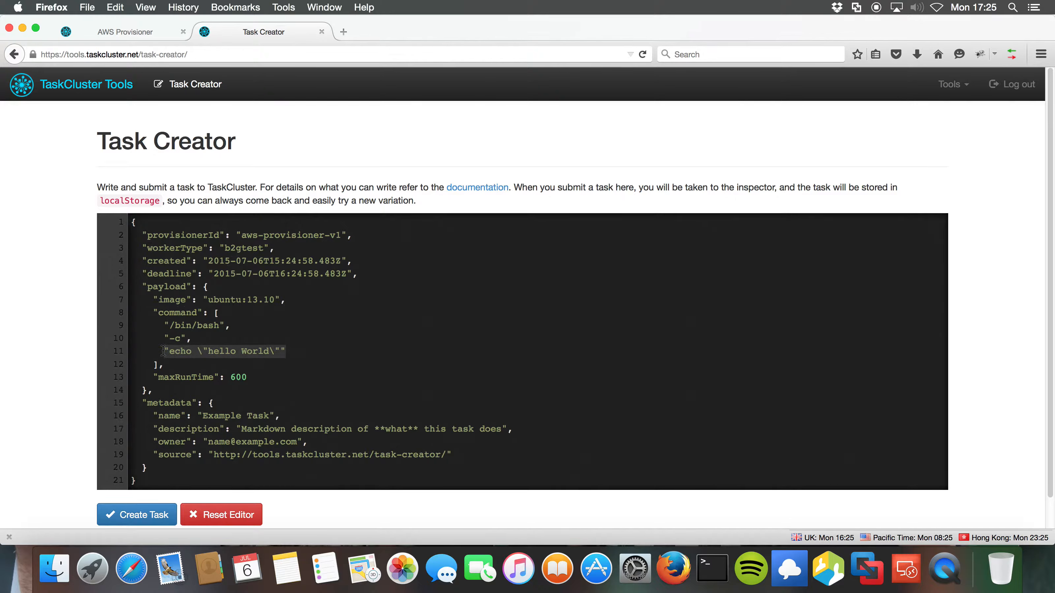
{"action": "left_click_drag", "start_coordinate": [275, 248], "coordinate": [142, 249]}
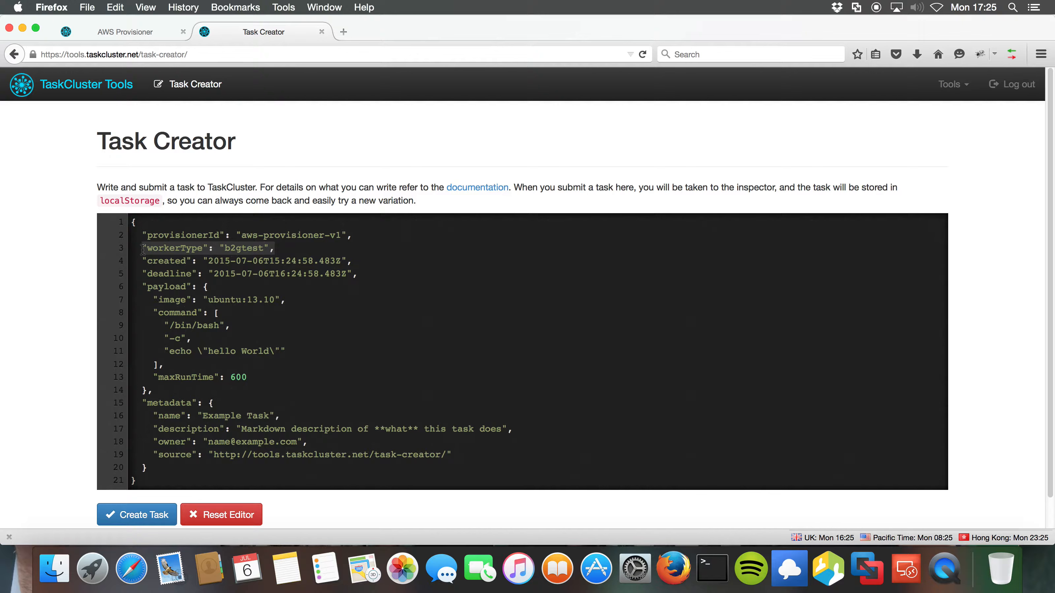
{"action": "left_click_drag", "start_coordinate": [294, 298], "coordinate": [153, 302]}
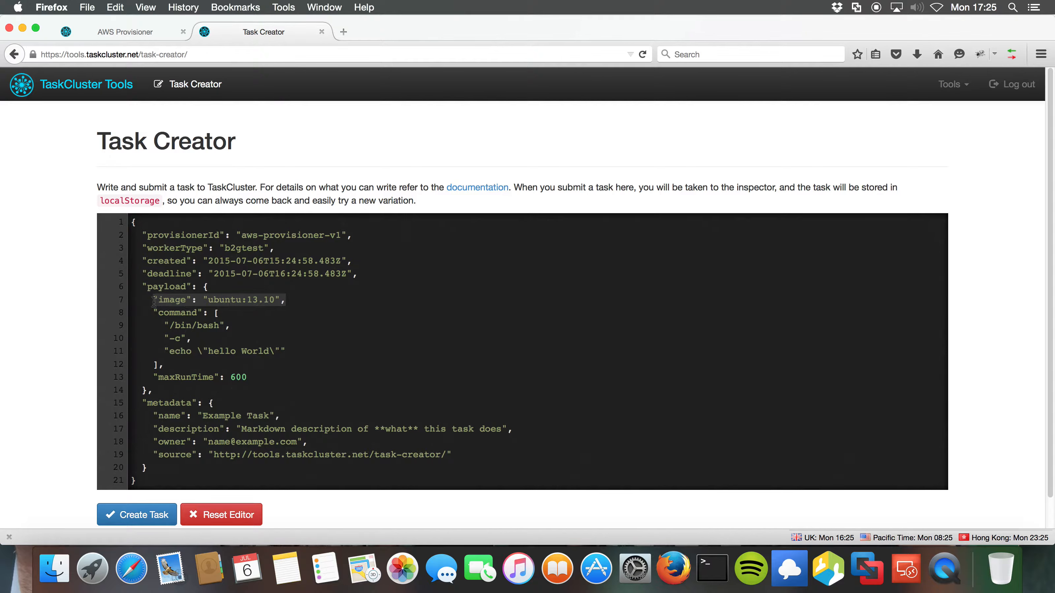
Change the example task's workerType from b2gtest to win2008r2-v1.
{"action": "double_click", "coordinate": [248, 247]}
{"action": "type", "text": "win2008r2-"}
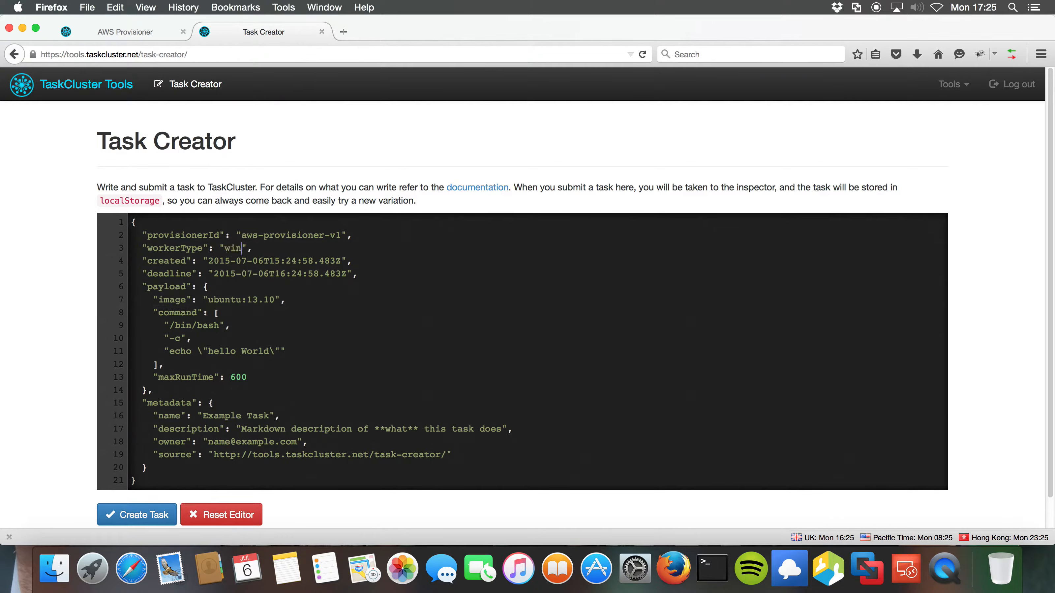
{"action": "type", "text": "v1"}
{"action": "left_click_drag", "start_coordinate": [292, 248], "coordinate": [223, 249]}
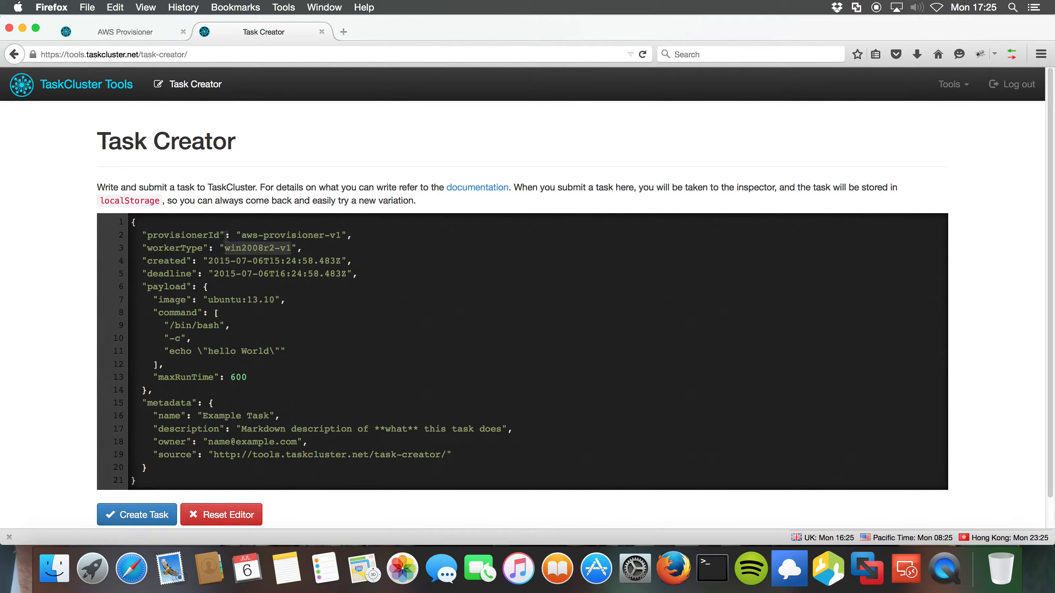
In AWS Provisioner, open the win2008r2-v1 worker type definition and highlight its ImageId.
{"action": "left_click", "coordinate": [134, 34]}
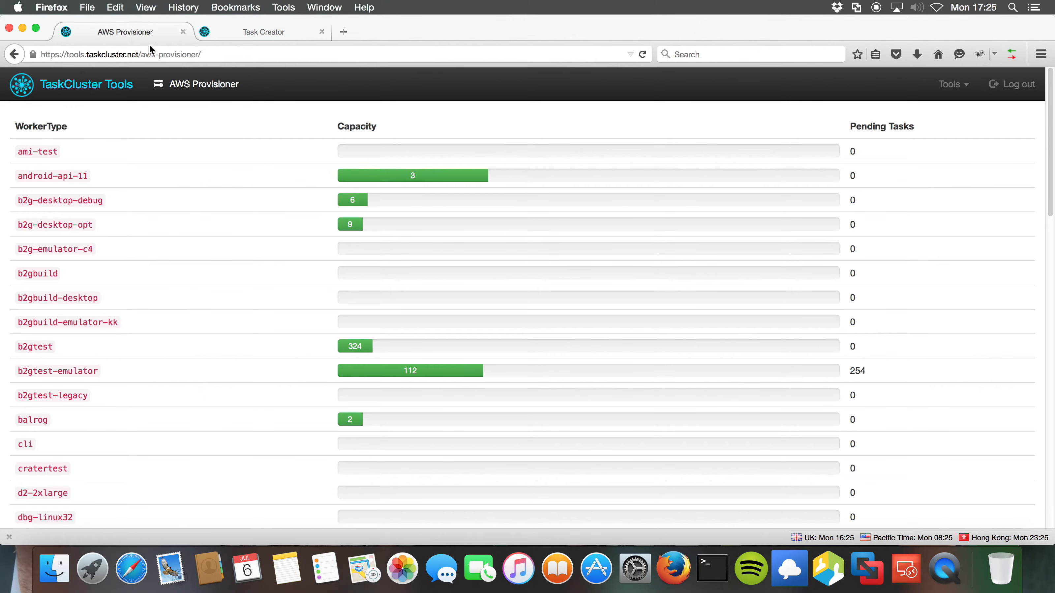
{"action": "scroll", "coordinate": [251, 328], "scroll_direction": "down", "scroll_amount": 15}
{"action": "scroll", "coordinate": [251, 328], "scroll_direction": "down", "scroll_amount": 5}
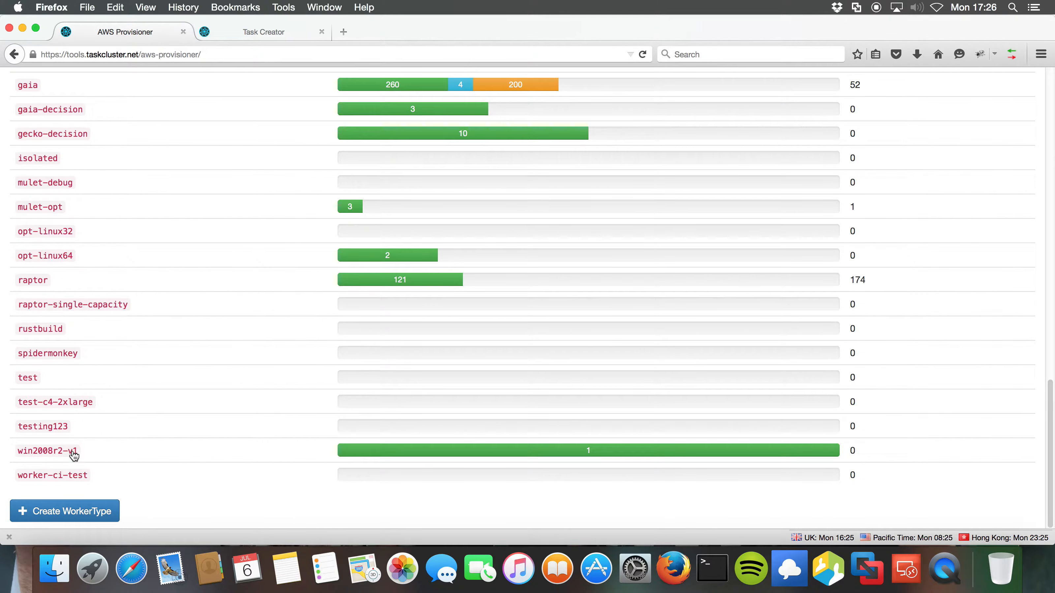
{"action": "left_click", "coordinate": [68, 458]}
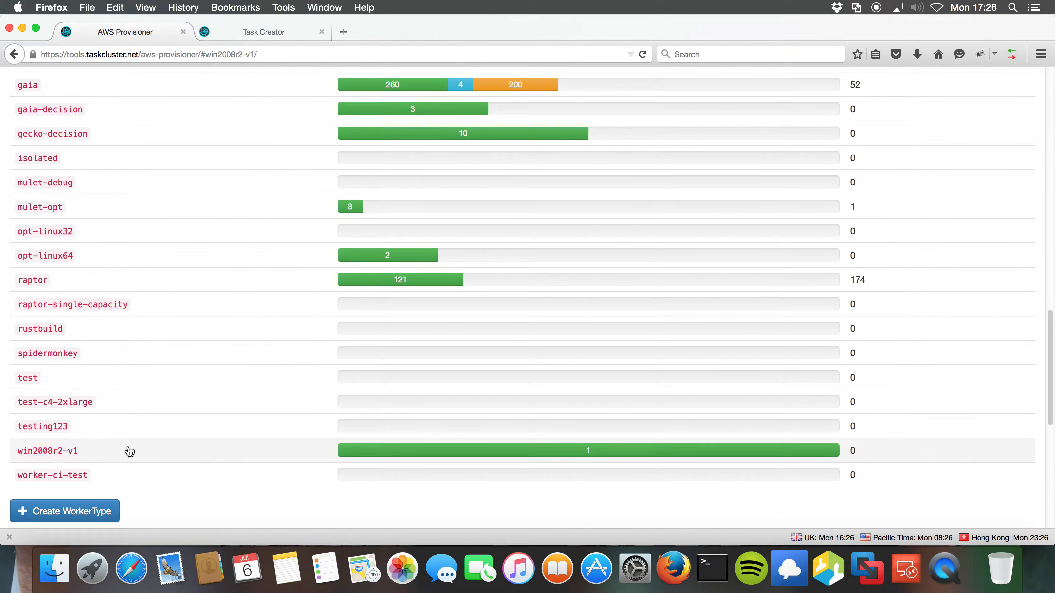
{"action": "scroll", "coordinate": [127, 450], "scroll_direction": "down", "scroll_amount": 10}
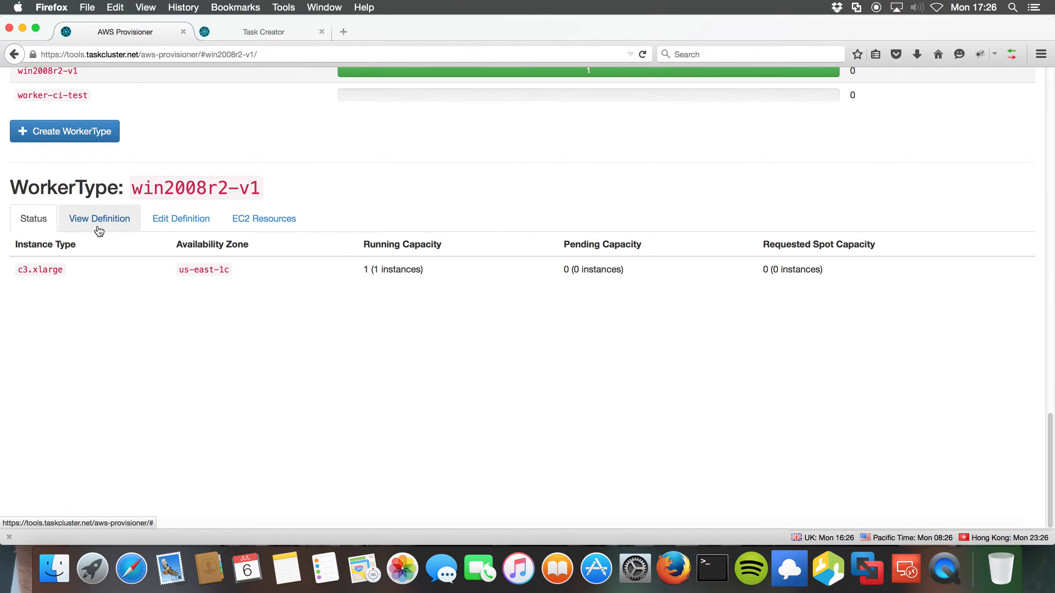
{"action": "left_click", "coordinate": [99, 231]}
{"action": "scroll", "coordinate": [250, 340], "scroll_direction": "down", "scroll_amount": 5}
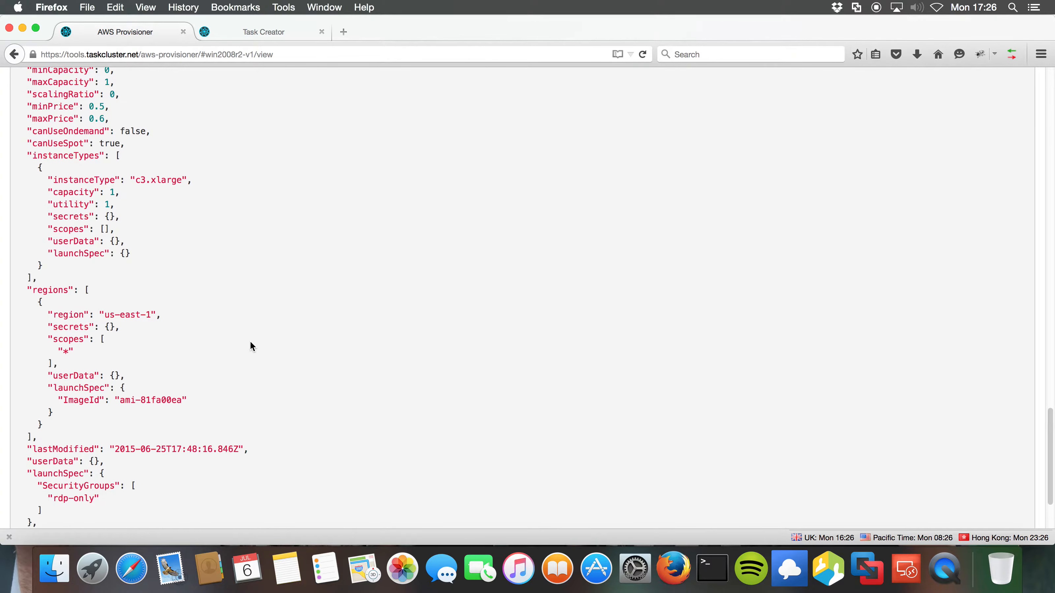
{"action": "left_click_drag", "start_coordinate": [188, 400], "coordinate": [58, 400]}
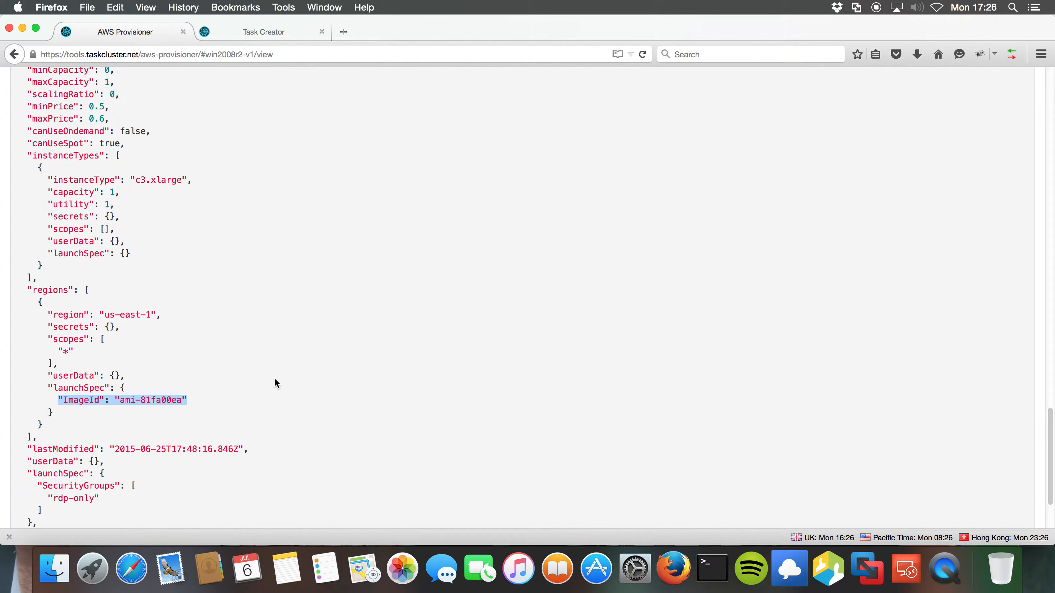
Review the win2008r2-v1 definition JSON, highlighting the worker type name, then return to Task Creator.
{"action": "scroll", "coordinate": [274, 379], "scroll_direction": "down", "scroll_amount": 5}
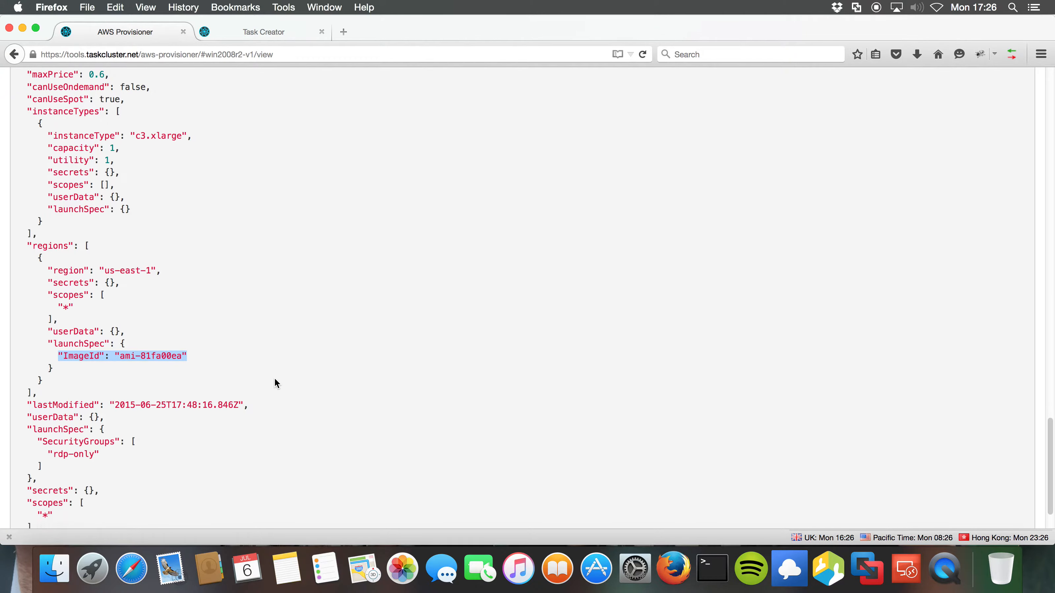
{"action": "scroll", "coordinate": [275, 383], "scroll_direction": "up", "scroll_amount": 10}
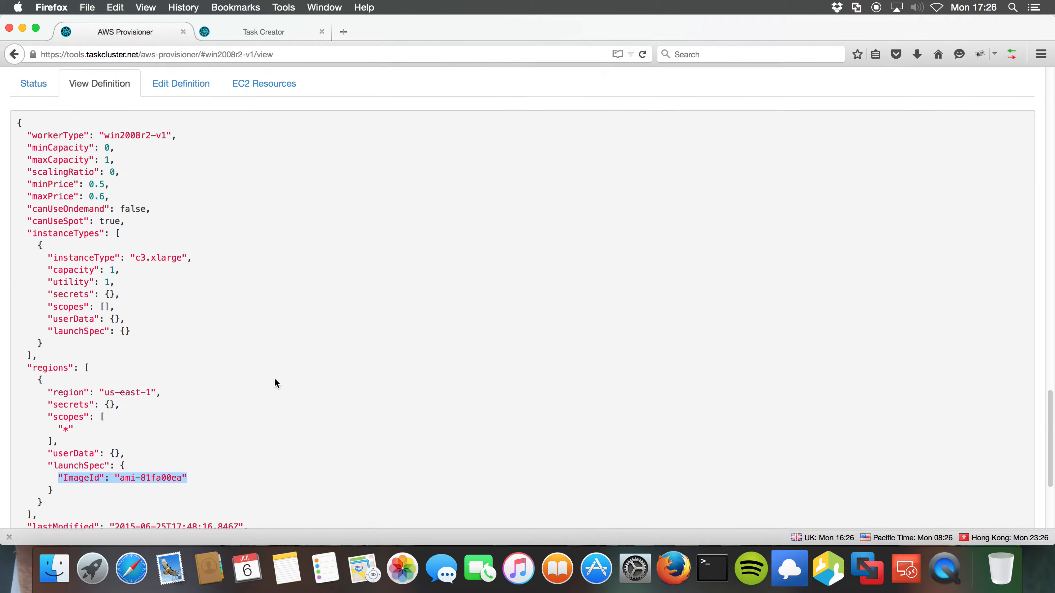
{"action": "scroll", "coordinate": [275, 383], "scroll_direction": "down", "scroll_amount": 1}
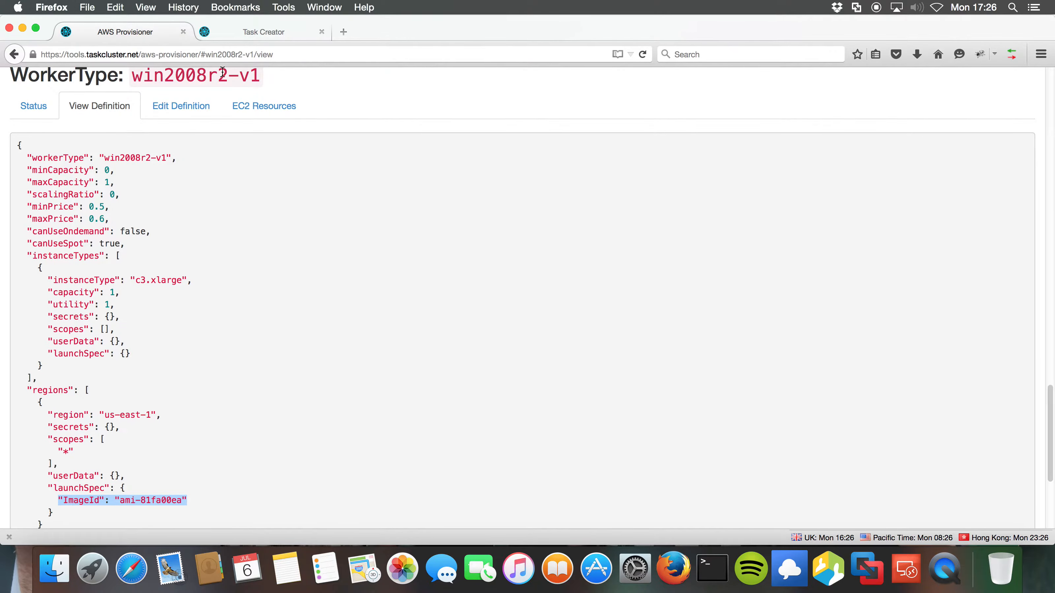
{"action": "scroll", "coordinate": [220, 349], "scroll_direction": "up", "scroll_amount": 4}
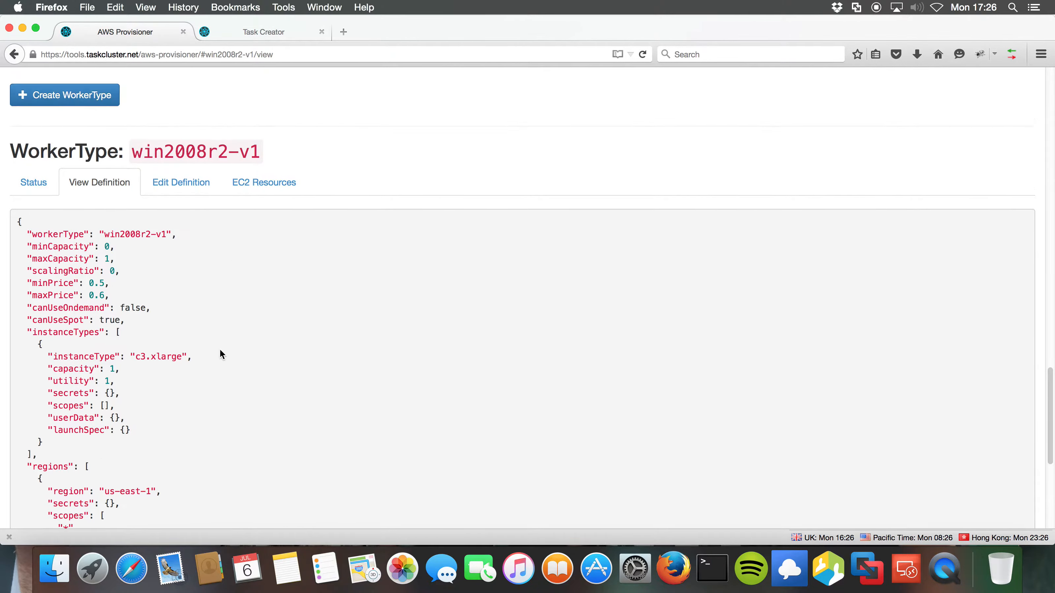
{"action": "left_click_drag", "start_coordinate": [259, 152], "coordinate": [136, 152]}
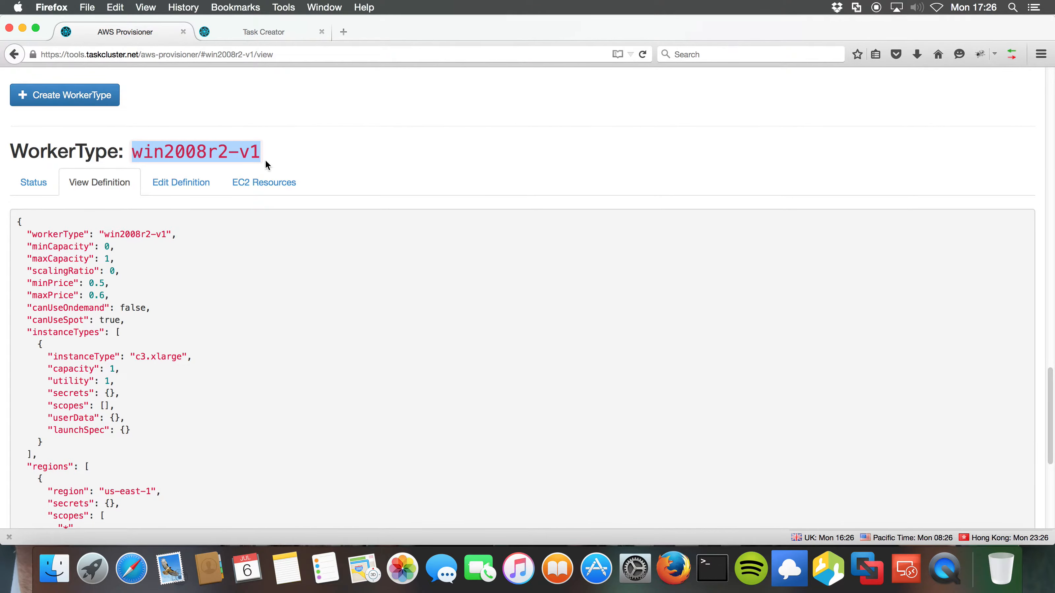
{"action": "scroll", "coordinate": [283, 377], "scroll_direction": "down", "scroll_amount": 3}
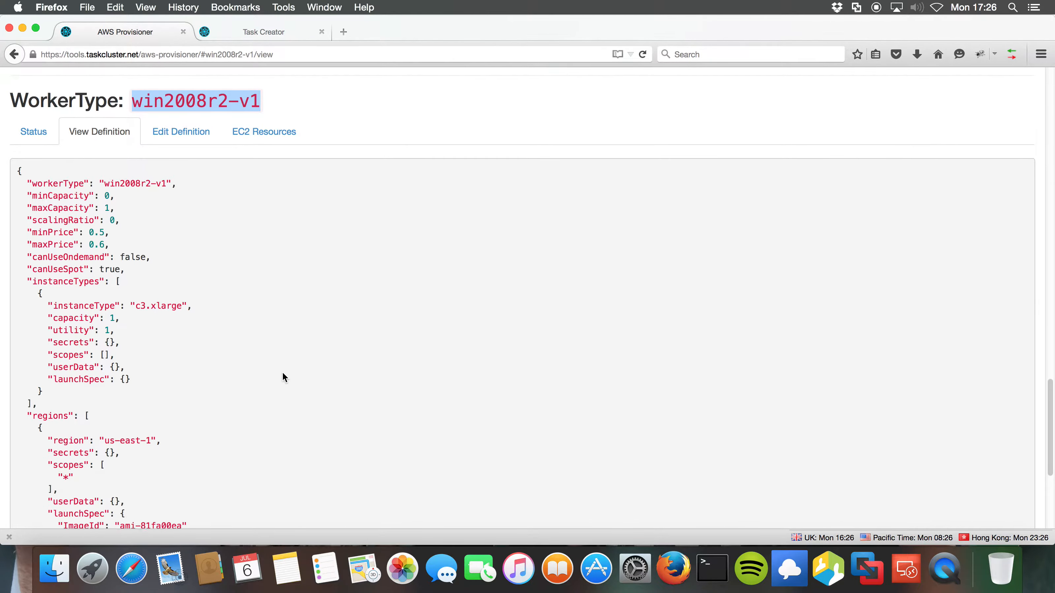
{"action": "scroll", "coordinate": [283, 377], "scroll_direction": "down", "scroll_amount": 1}
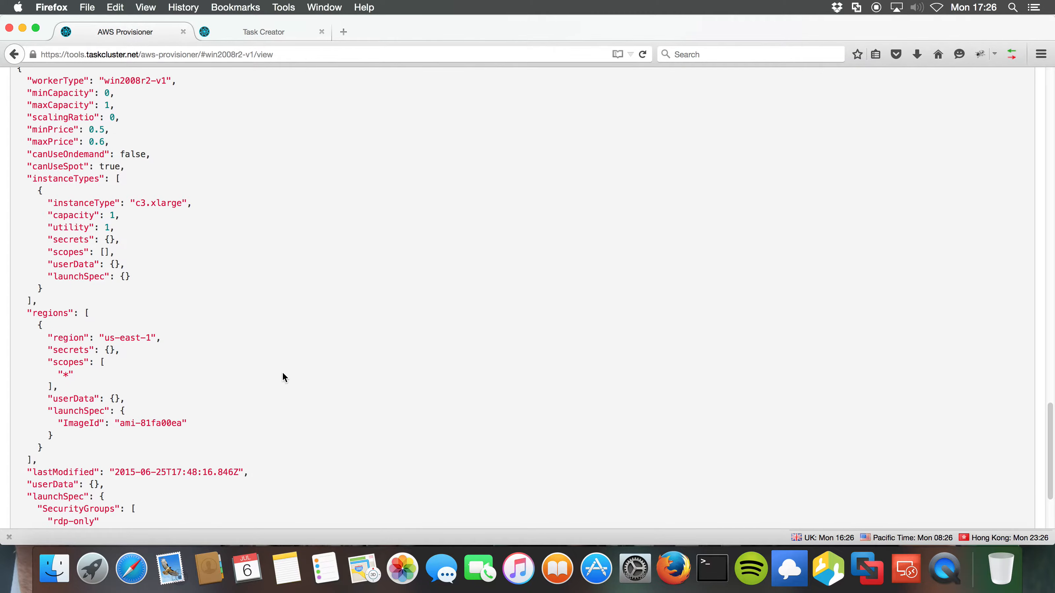
{"action": "scroll", "coordinate": [282, 373], "scroll_direction": "up", "scroll_amount": 20}
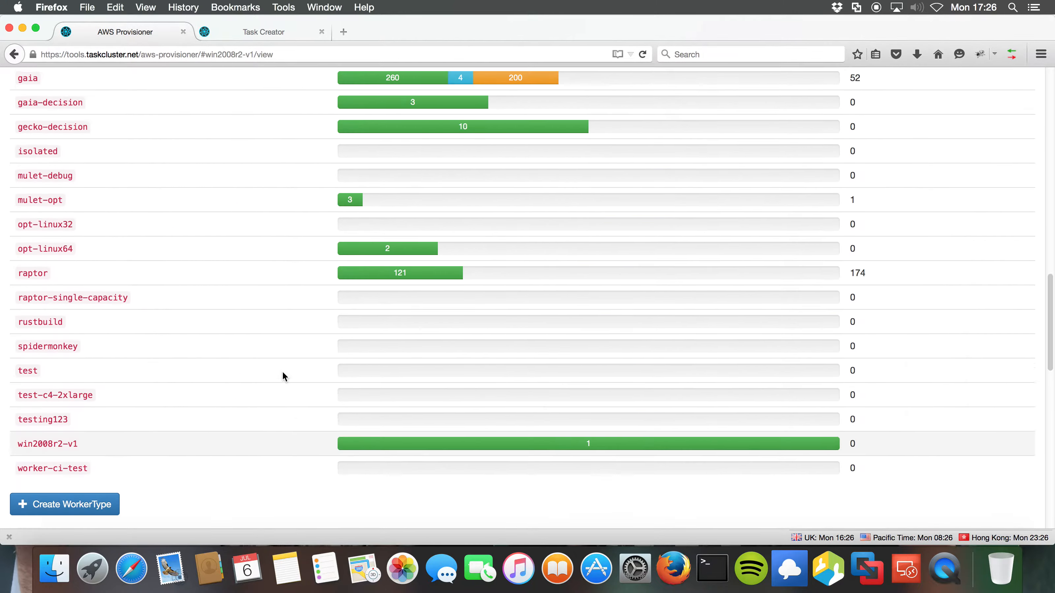
{"action": "scroll", "coordinate": [282, 376], "scroll_direction": "up", "scroll_amount": 5}
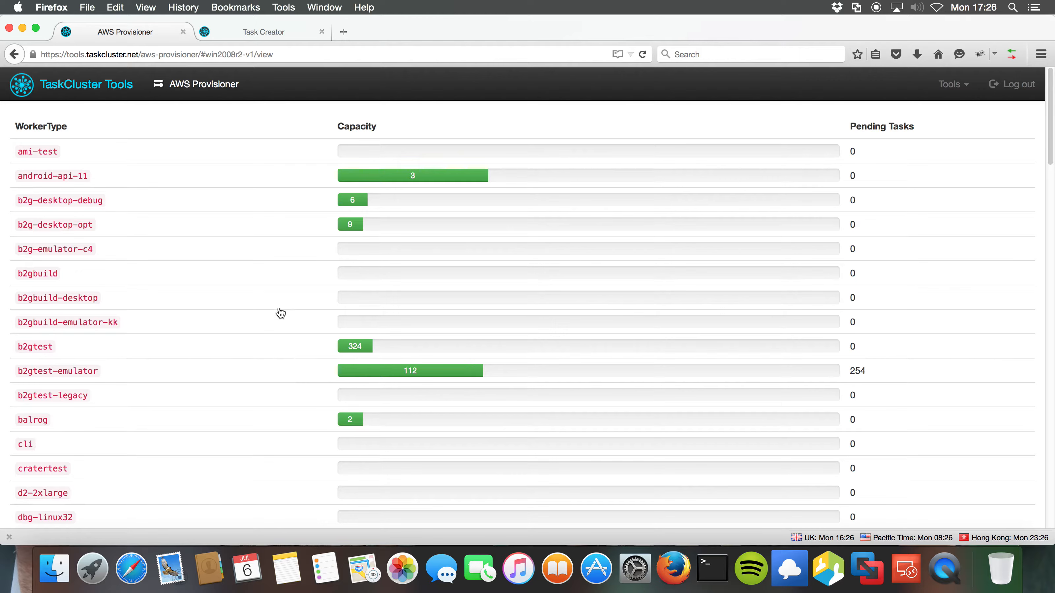
{"action": "left_click", "coordinate": [271, 32]}
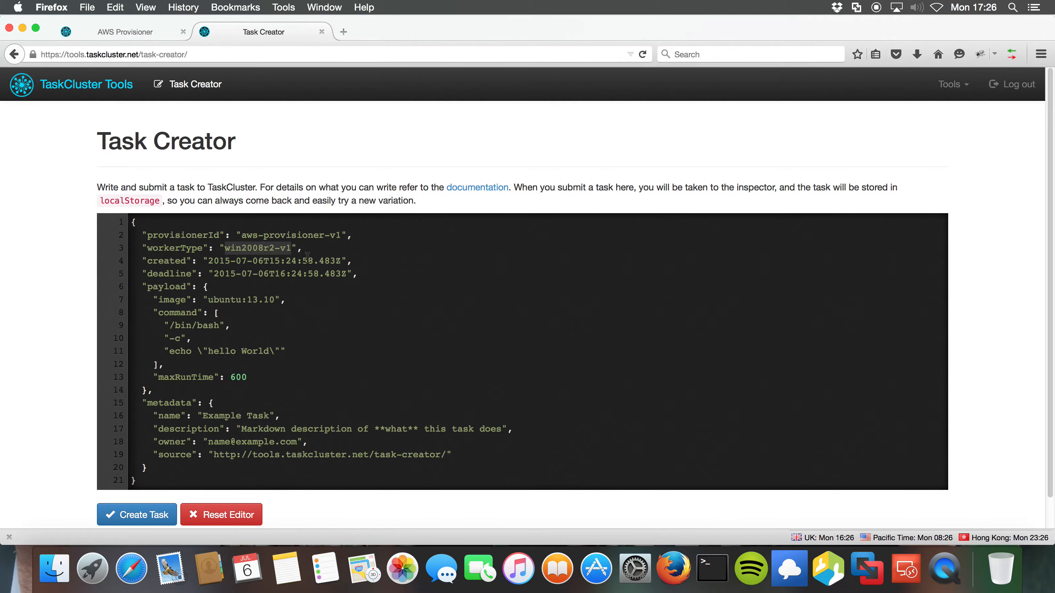
Annotate the image line as unneeded for docker-worker, then delete the "image": "ubuntu:13.10" line.
{"action": "left_click", "coordinate": [311, 246]}
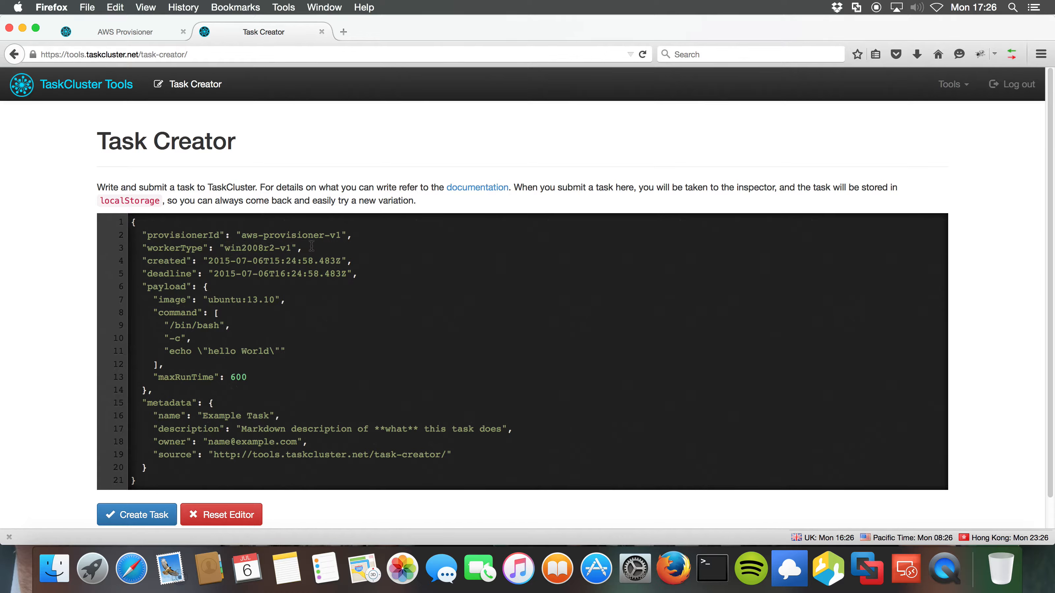
{"action": "left_click", "coordinate": [309, 296]}
{"action": "type", "text": "<- don"}
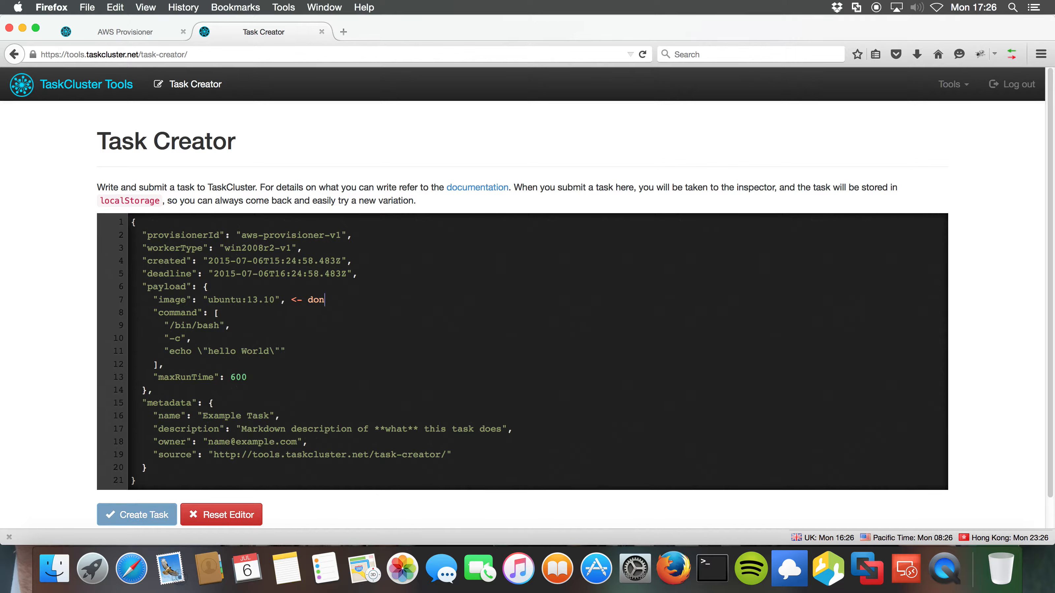
{"action": "type", "text": "'t need this (for docker-worker)"}
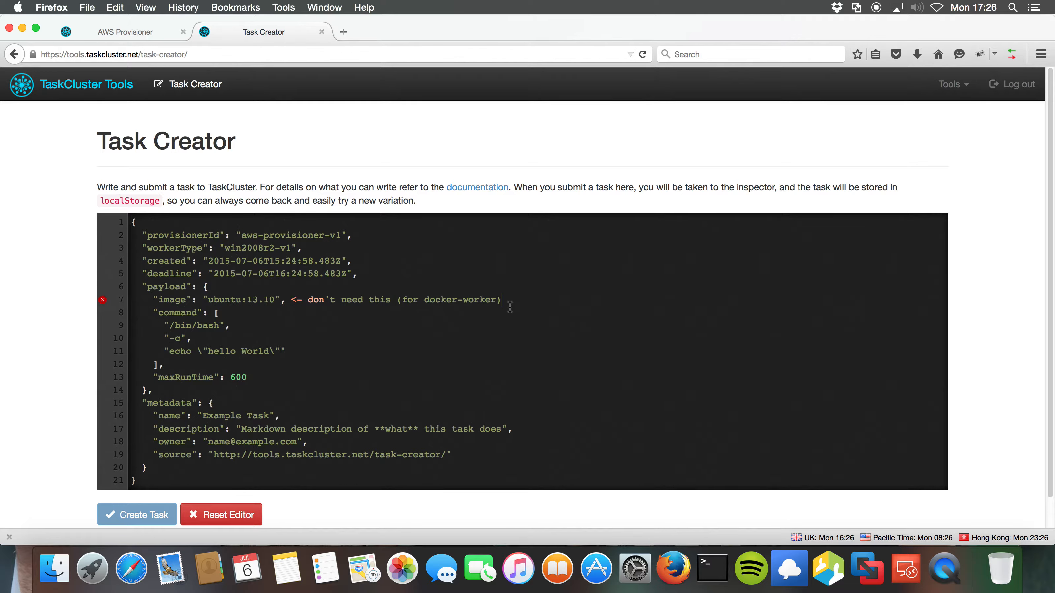
{"action": "left_click_drag", "start_coordinate": [510, 300], "coordinate": [156, 299]}
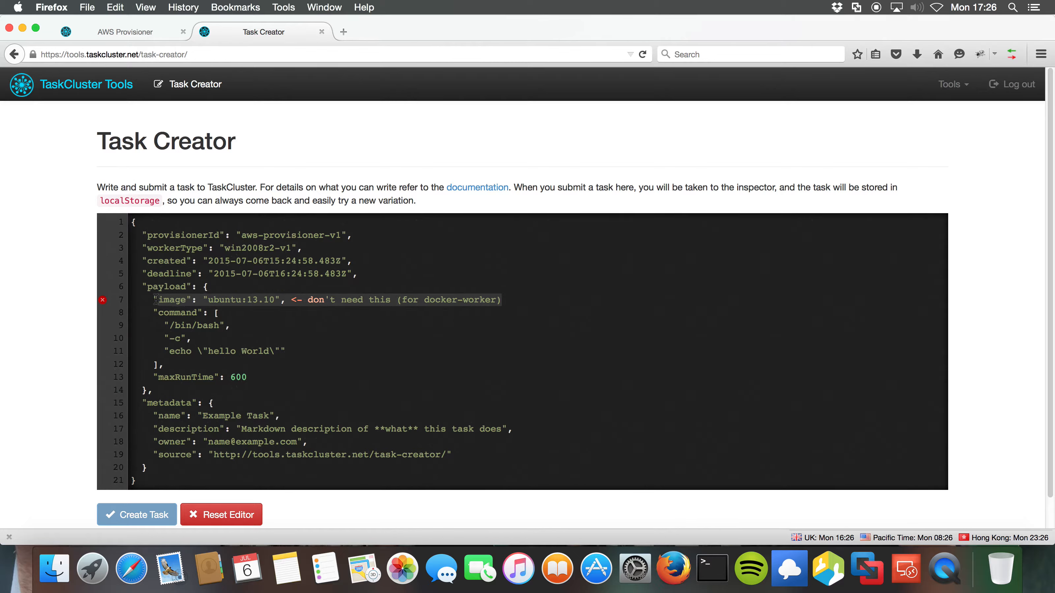
{"action": "key", "text": "BackSpace"}
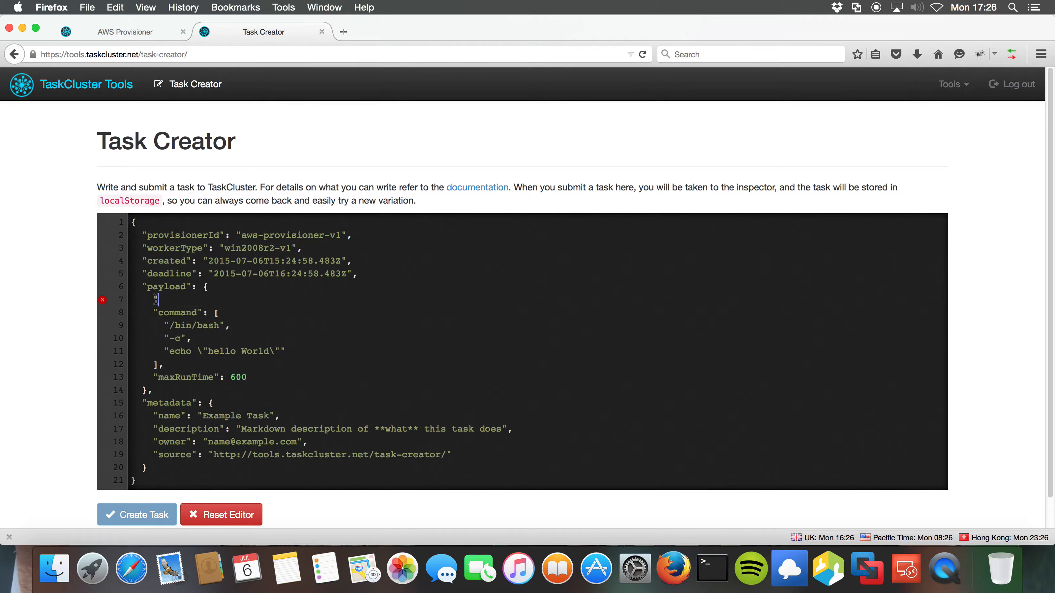
{"action": "key", "text": "BackSpace"}
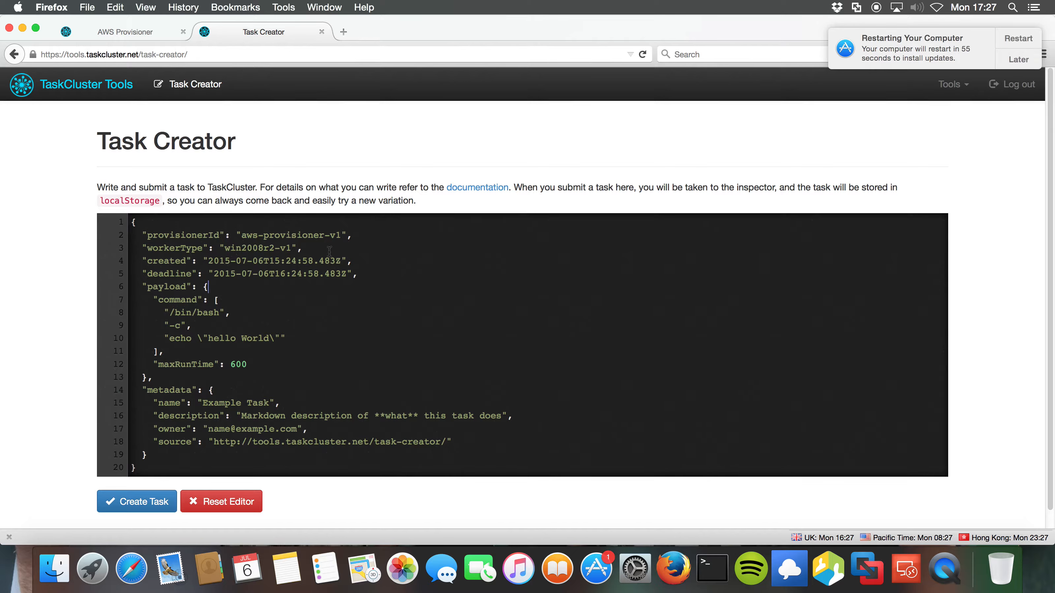
Postpone the macOS update restart by an hour, then highlight the provisionerId line.
{"action": "left_click", "coordinate": [1025, 65]}
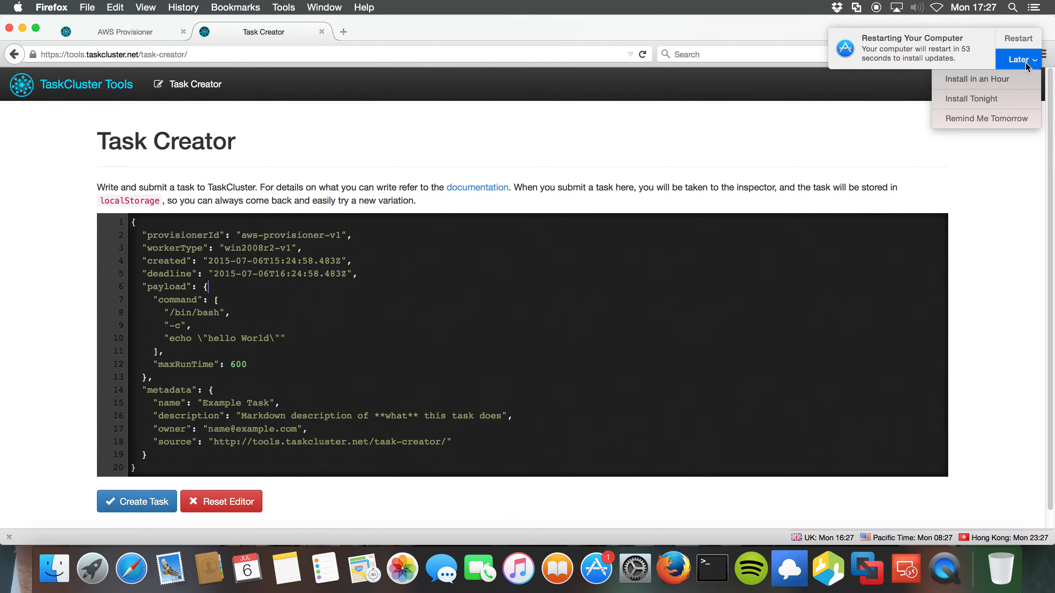
{"action": "left_click", "coordinate": [986, 88]}
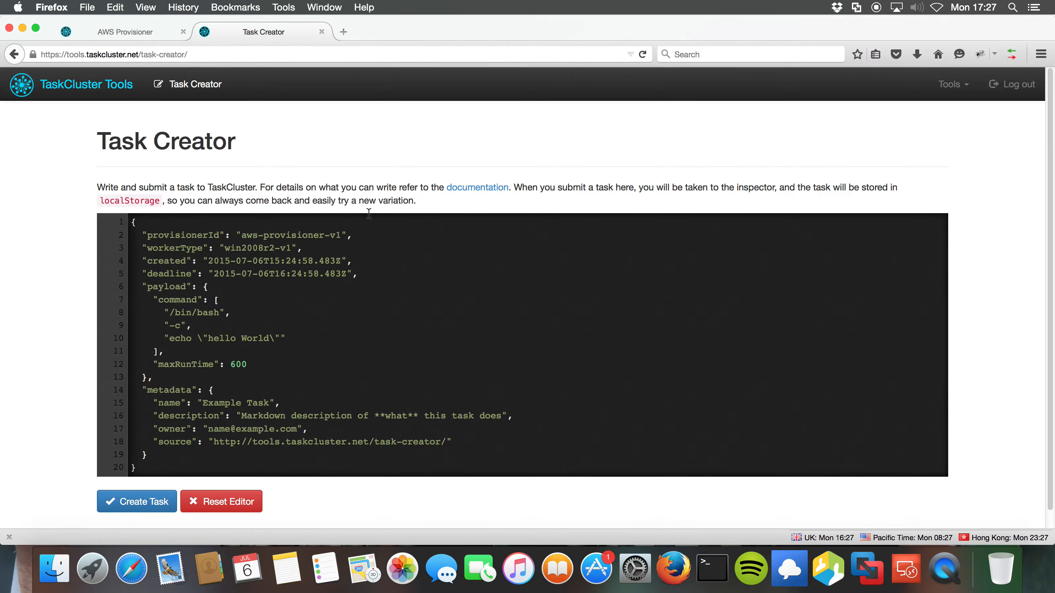
{"action": "left_click_drag", "start_coordinate": [354, 236], "coordinate": [143, 237]}
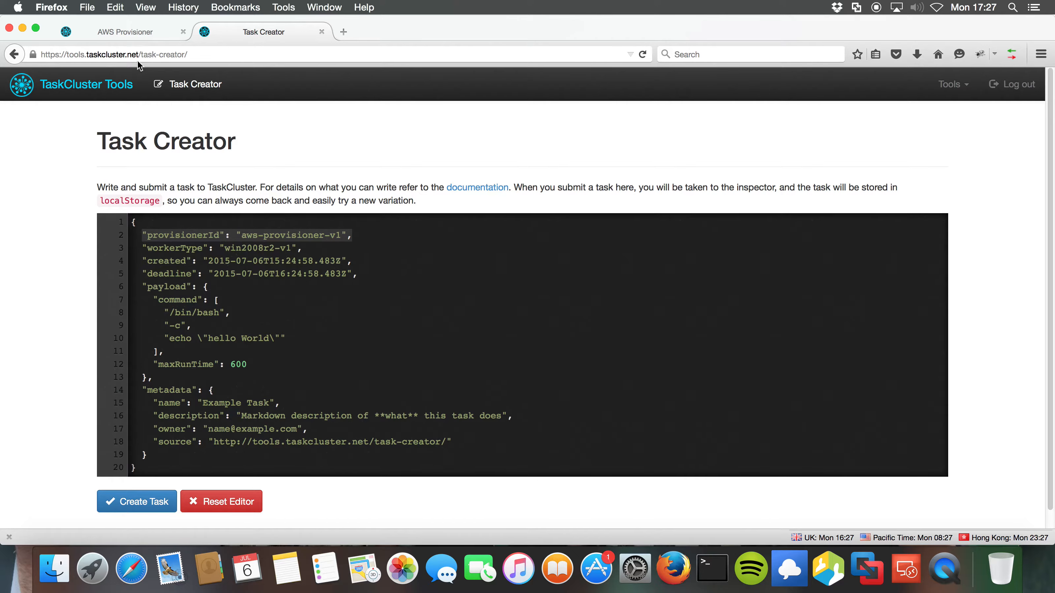
{"action": "left_click", "coordinate": [127, 31]}
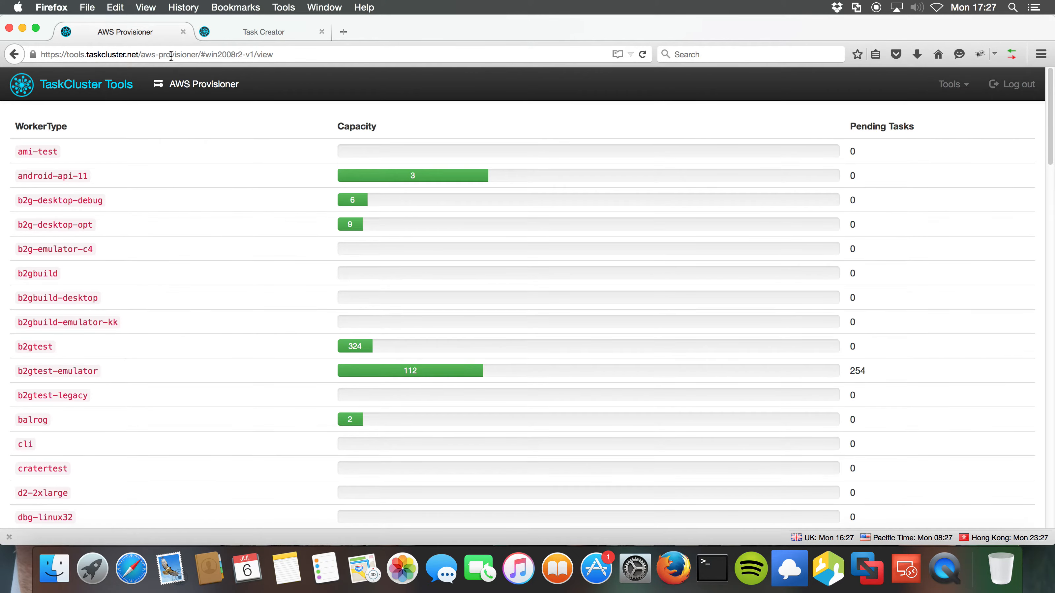
{"action": "left_click", "coordinate": [248, 30]}
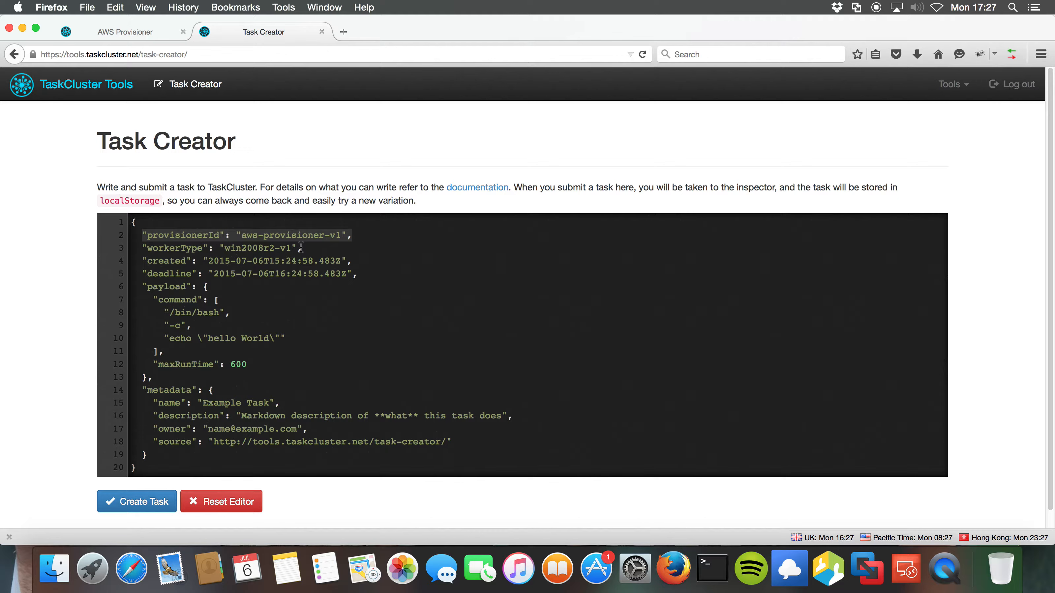
{"action": "left_click_drag", "start_coordinate": [368, 275], "coordinate": [118, 263]}
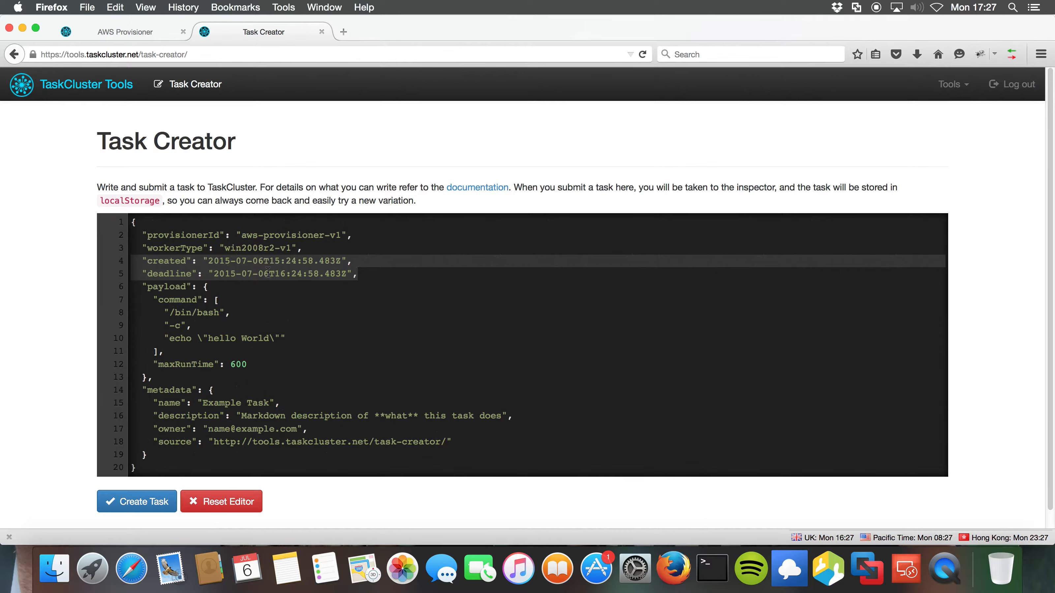
{"action": "left_click", "coordinate": [368, 262]}
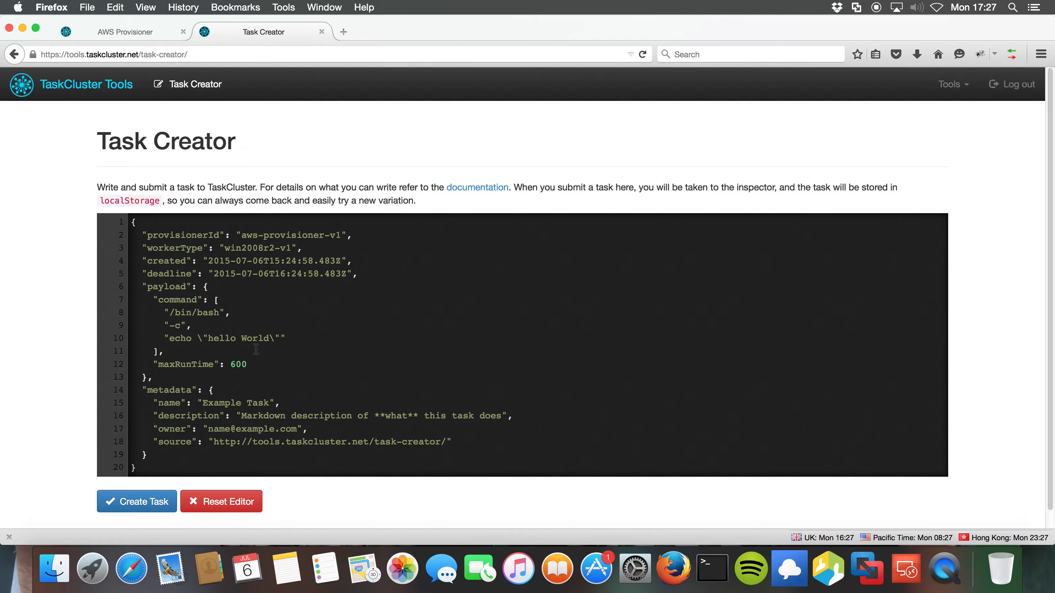
{"action": "double_click", "coordinate": [181, 300]}
Replace /bin/bash, -c and echo hello World with command 1, command 2, command 3, reselecting command 1.
{"action": "left_click_drag", "start_coordinate": [220, 312], "coordinate": [170, 313]}
{"action": "type", "text": "co"}
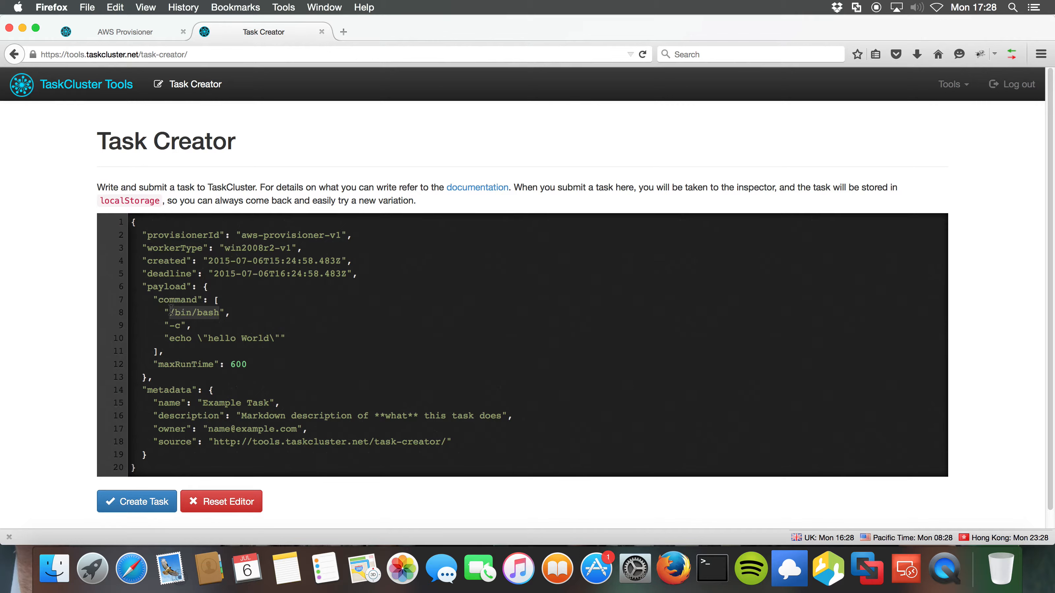
{"action": "type", "text": "mmand 1"}
{"action": "left_click_drag", "start_coordinate": [185, 325], "coordinate": [169, 326]}
{"action": "type", "text": "comm"}
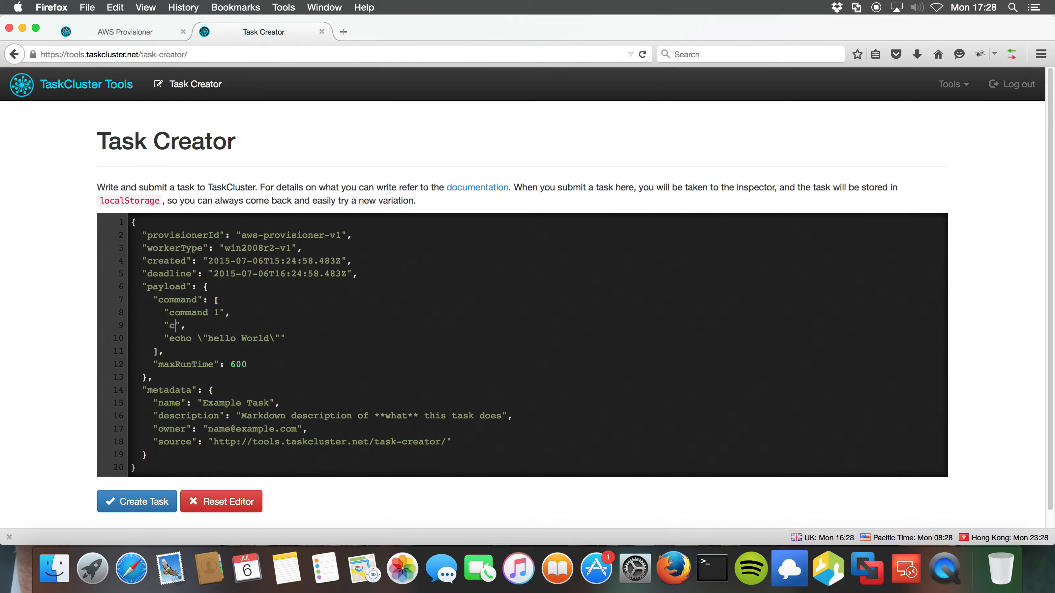
{"action": "type", "text": "and 2"}
{"action": "left_click_drag", "start_coordinate": [281, 338], "coordinate": [176, 337]}
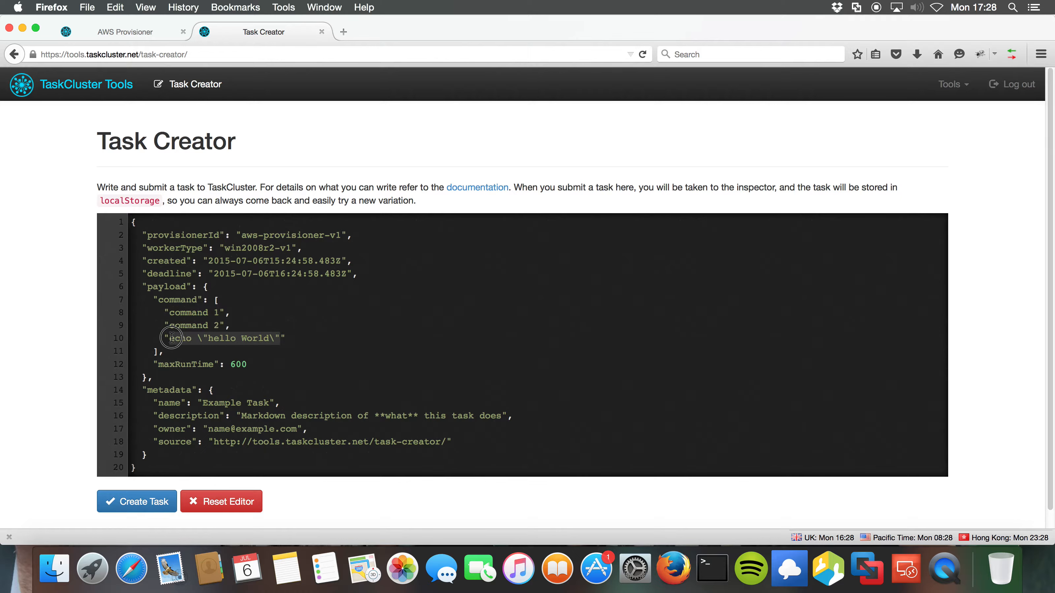
{"action": "type", "text": "command 3"}
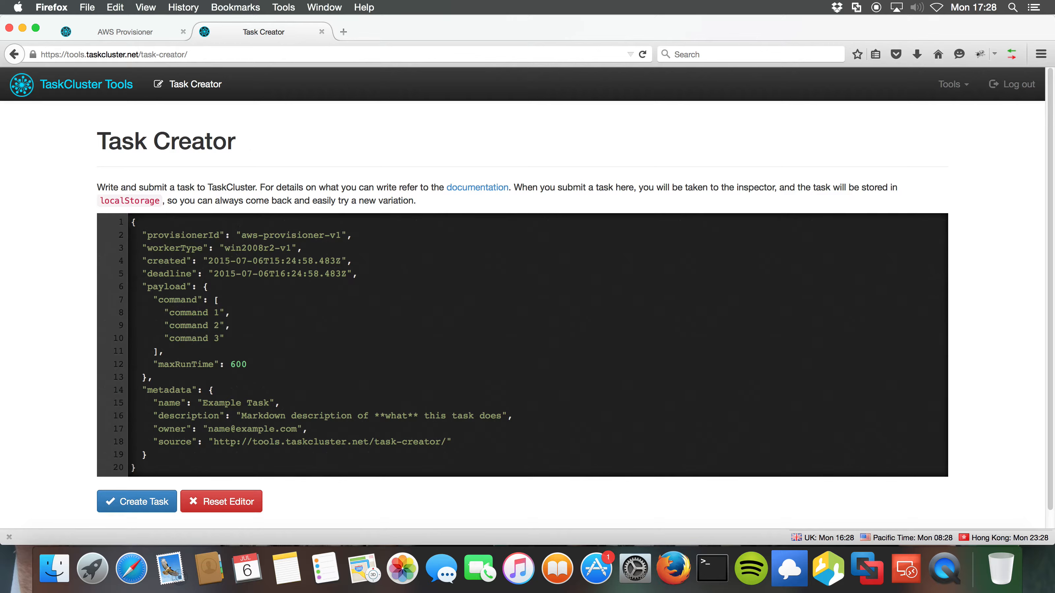
{"action": "left_click_drag", "start_coordinate": [219, 312], "coordinate": [169, 311]}
Set the first three commands to set, mkdir GoPath and set GOPATH=%cd%\\GoPath.
{"action": "type", "text": "set"}
{"action": "left_click_drag", "start_coordinate": [220, 324], "coordinate": [168, 324]}
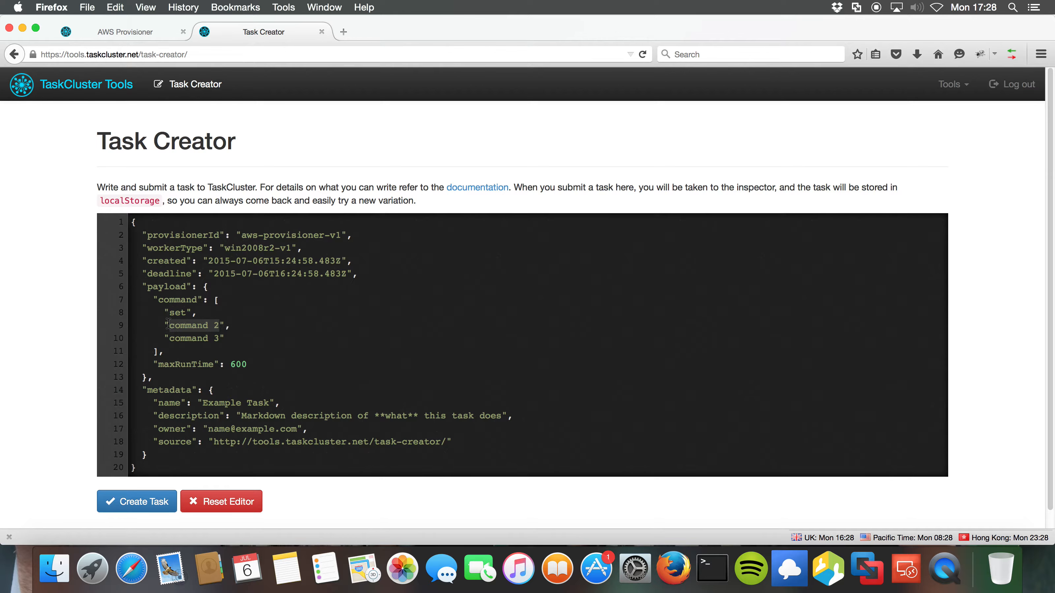
{"action": "key", "text": "BackSpace"}
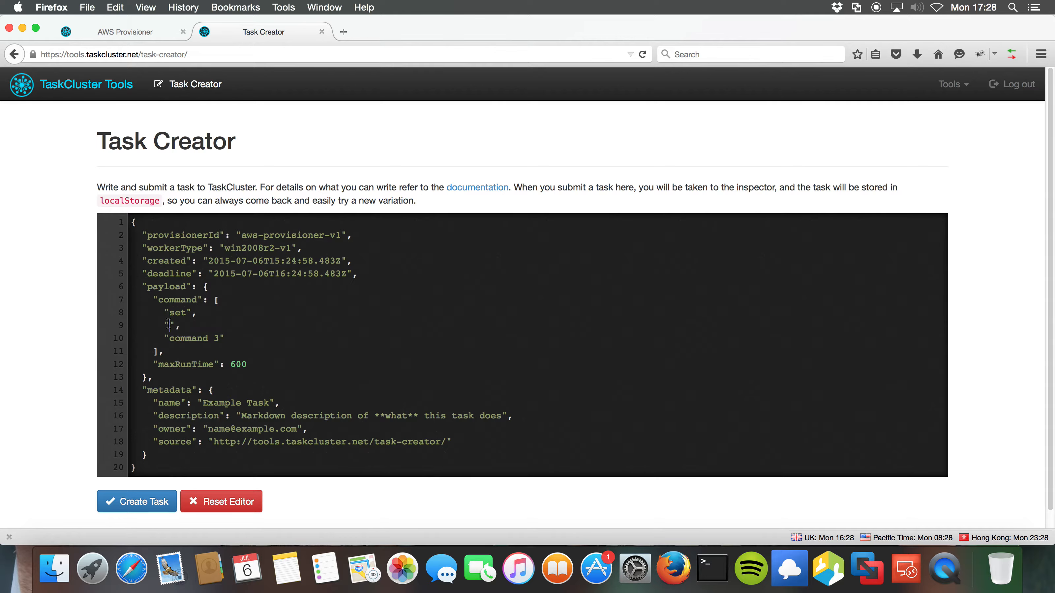
{"action": "type", "text": "mkdir GoPath"}
{"action": "left_click_drag", "start_coordinate": [219, 339], "coordinate": [170, 338]}
{"action": "type", "text": "set GO"}
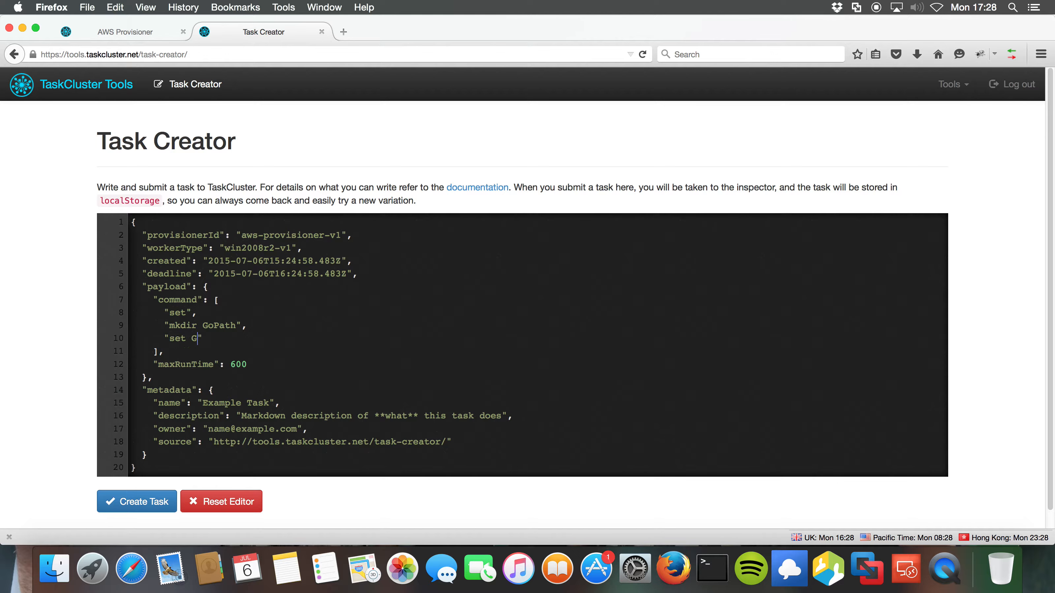
{"action": "type", "text": "PATH=%cd%"}
{"action": "type", "text": "\\\\GoPath"}
Append go get and go install commands for github.com/taskcluster/generic-worker, then review maxRunTime and GOPATH.
{"action": "type", "text": ","}
{"action": "key", "text": "Return"}
{"action": "type", "text": "\"go g"}
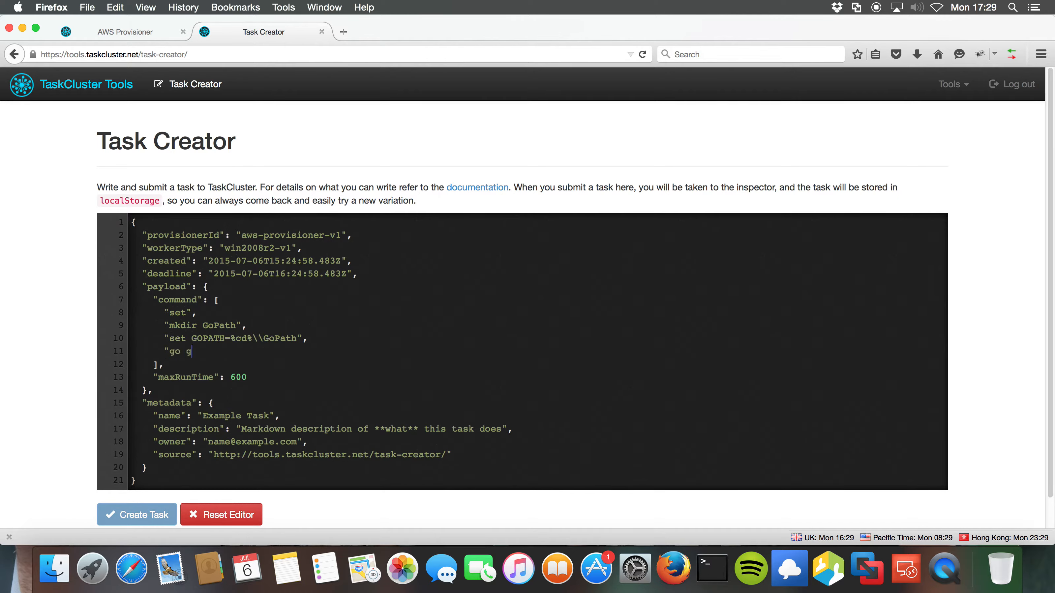
{"action": "type", "text": "et github.com/taskcluster/gen"}
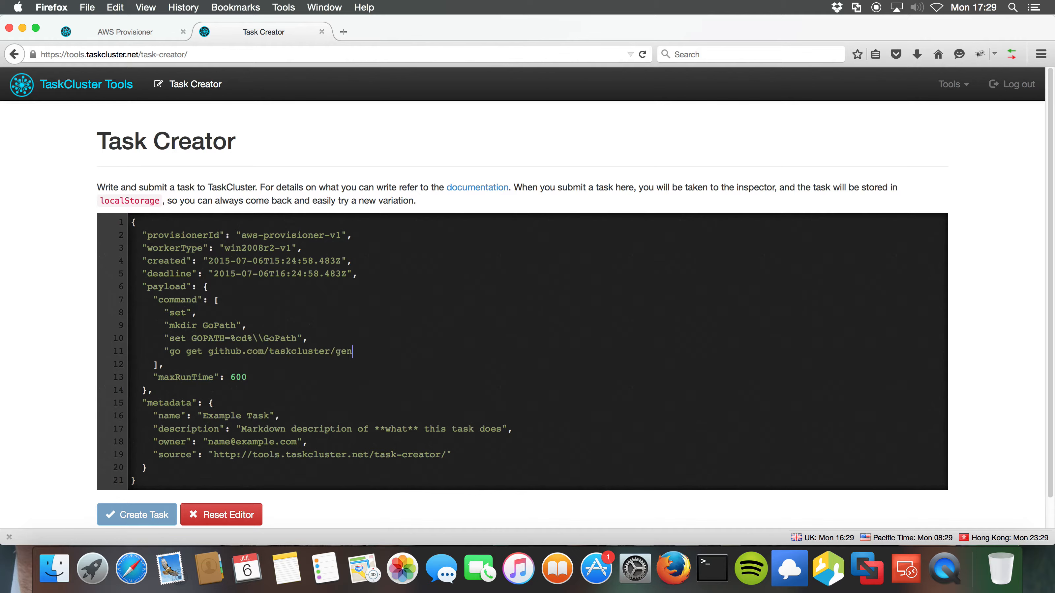
{"action": "type", "text": "eric-worker\""}
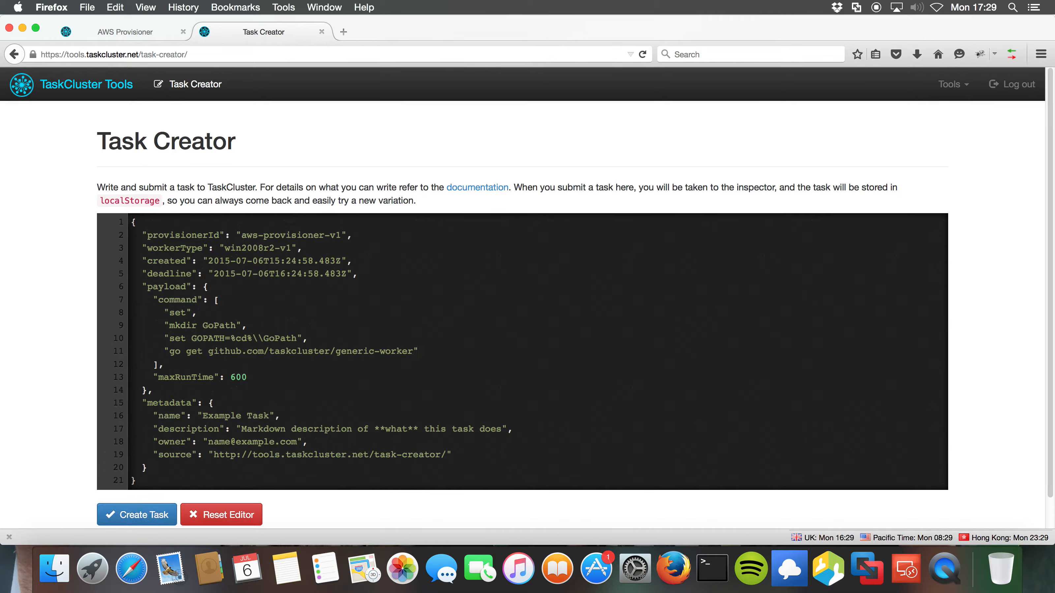
{"action": "type", "text": ","}
{"action": "key", "text": "Return"}
{"action": "type", "text": "\"go "}
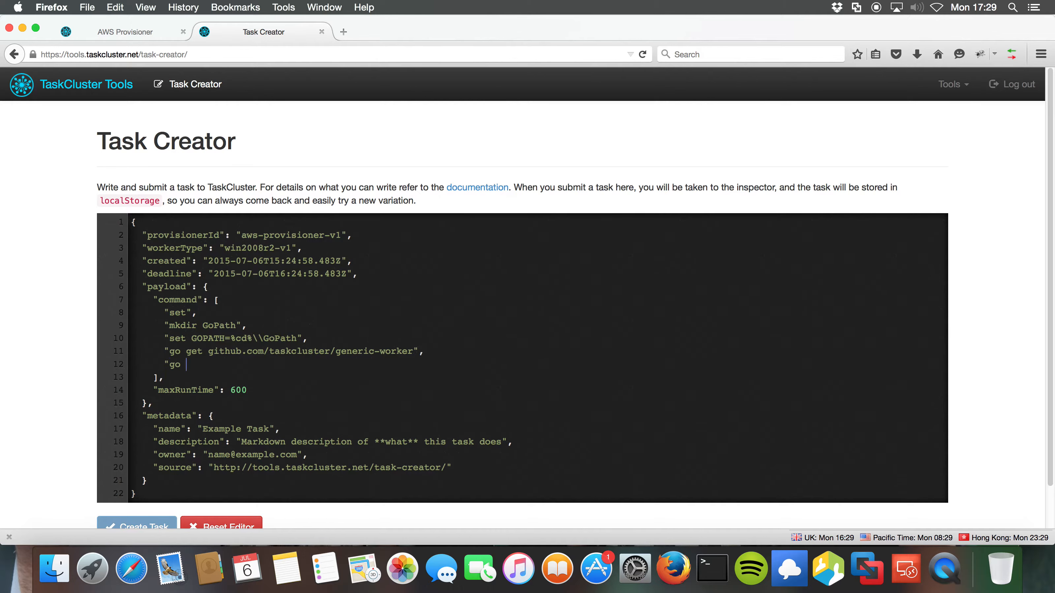
{"action": "type", "text": "install github.com/taskcluster/generi"}
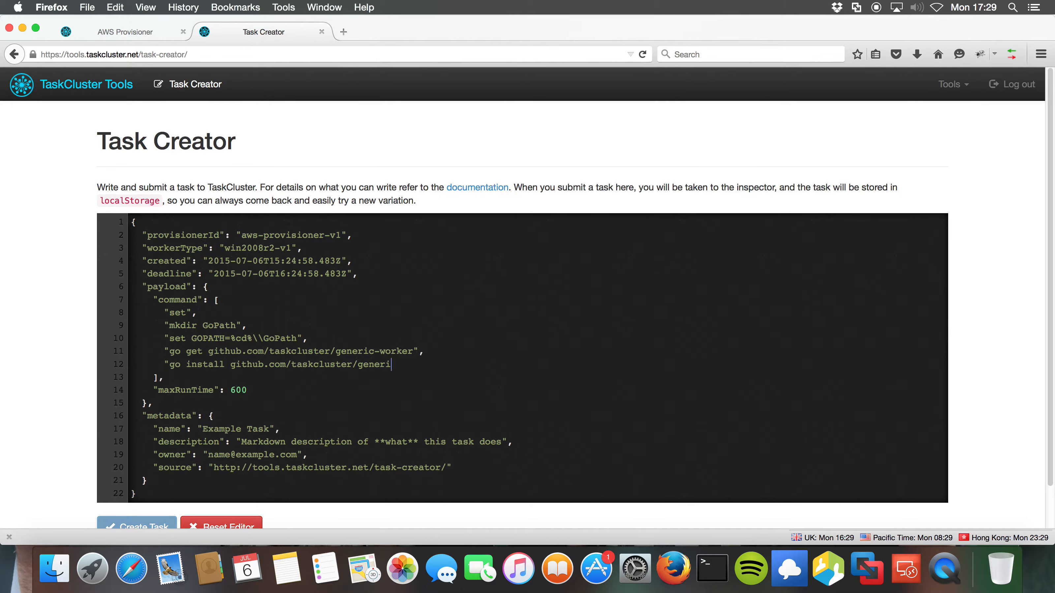
{"action": "type", "text": "c-worker\""}
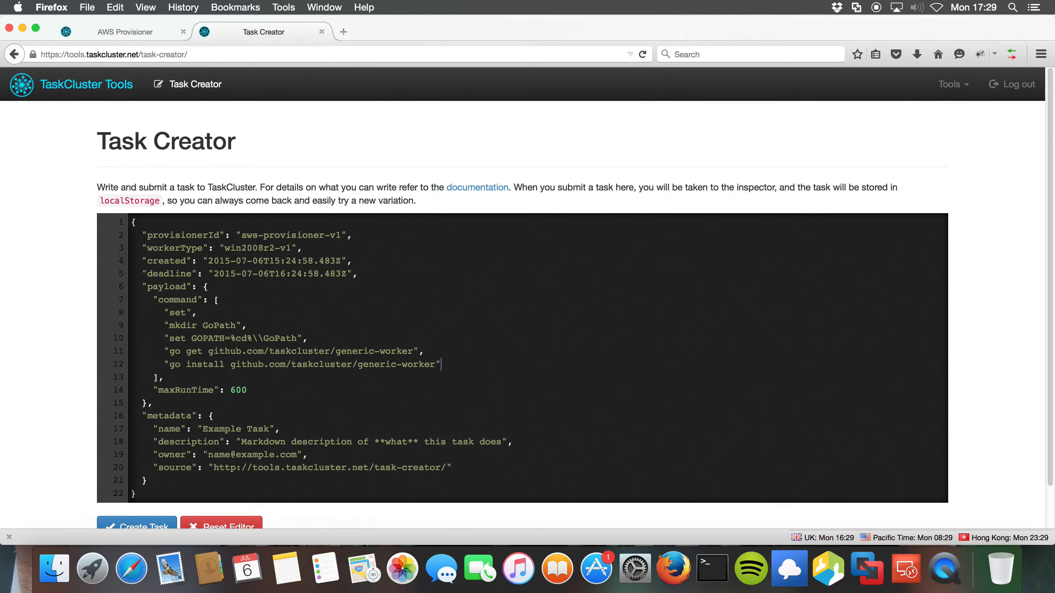
{"action": "left_click_drag", "start_coordinate": [259, 390], "coordinate": [153, 388]}
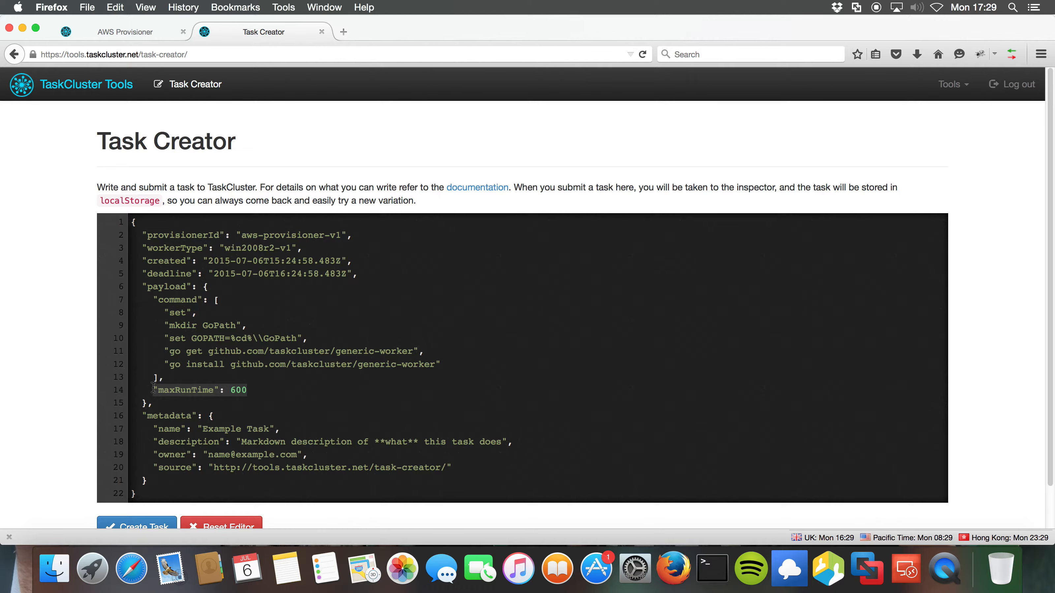
{"action": "left_click_drag", "start_coordinate": [309, 338], "coordinate": [163, 333]}
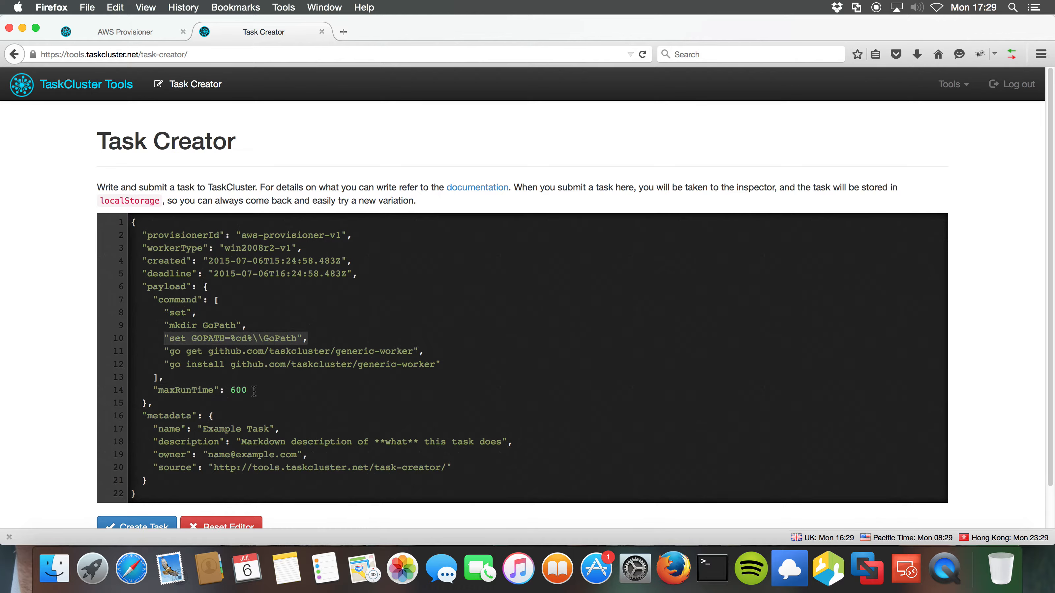
{"action": "left_click", "coordinate": [256, 391]}
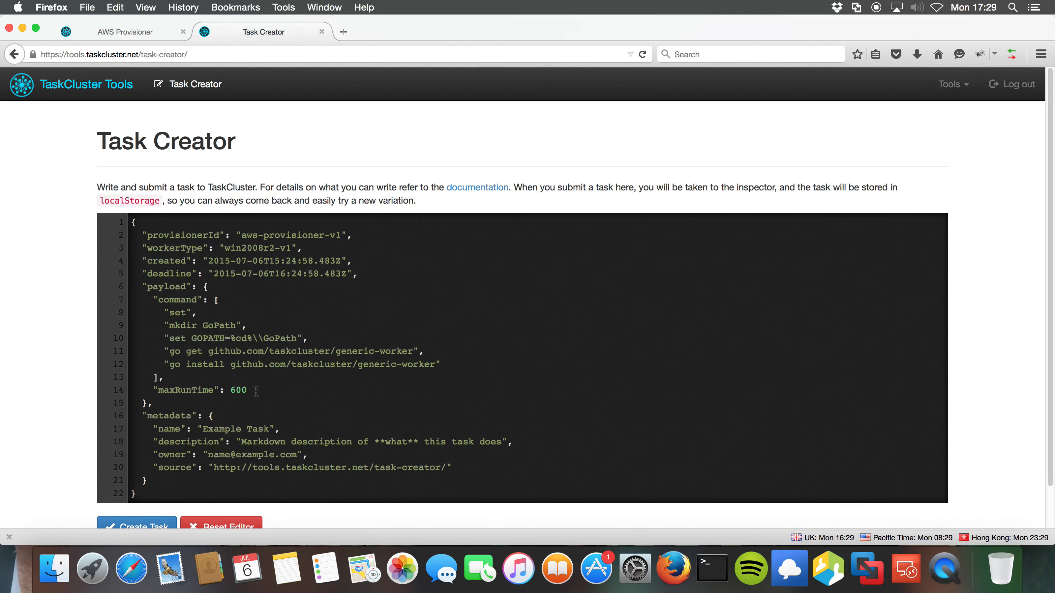
Add an "env" block after maxRunTime 600 holding one variable whose key and value form a person's name.
{"action": "key", "text": "Return"}
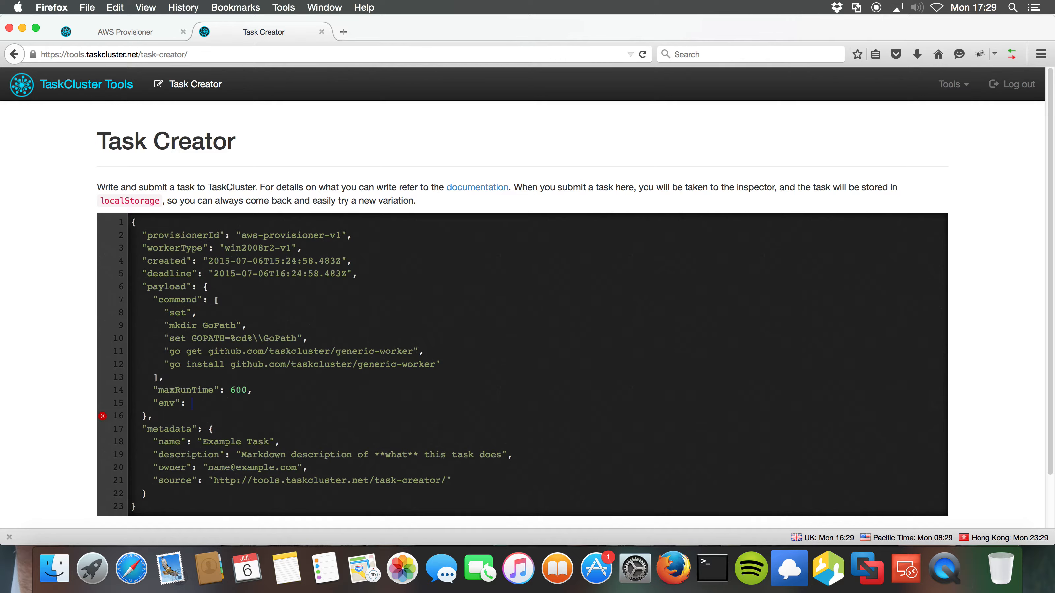
{"action": "key", "text": "Return"}
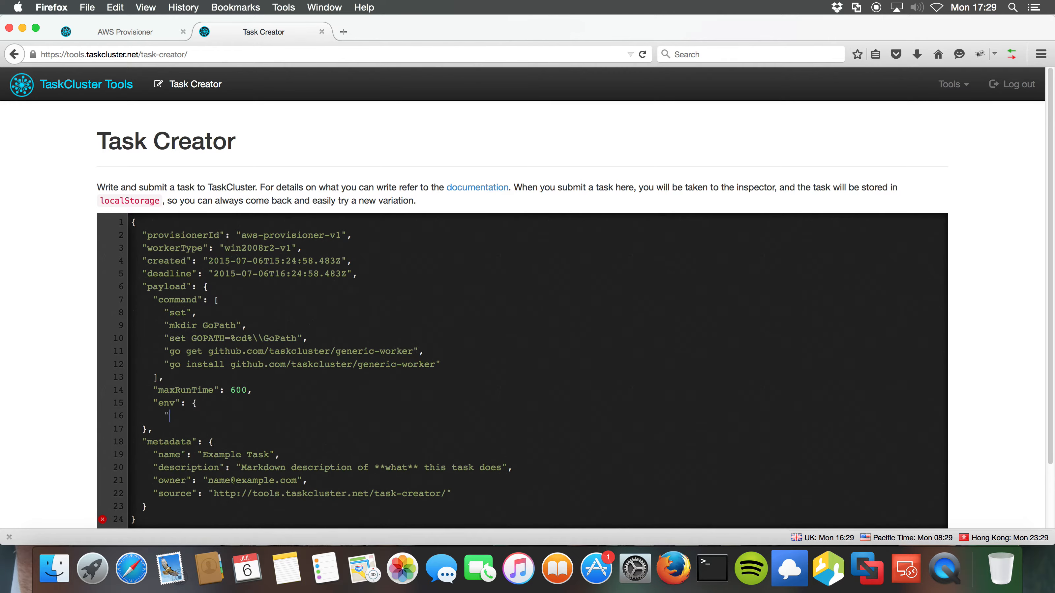
{"action": "key", "text": "Return"}
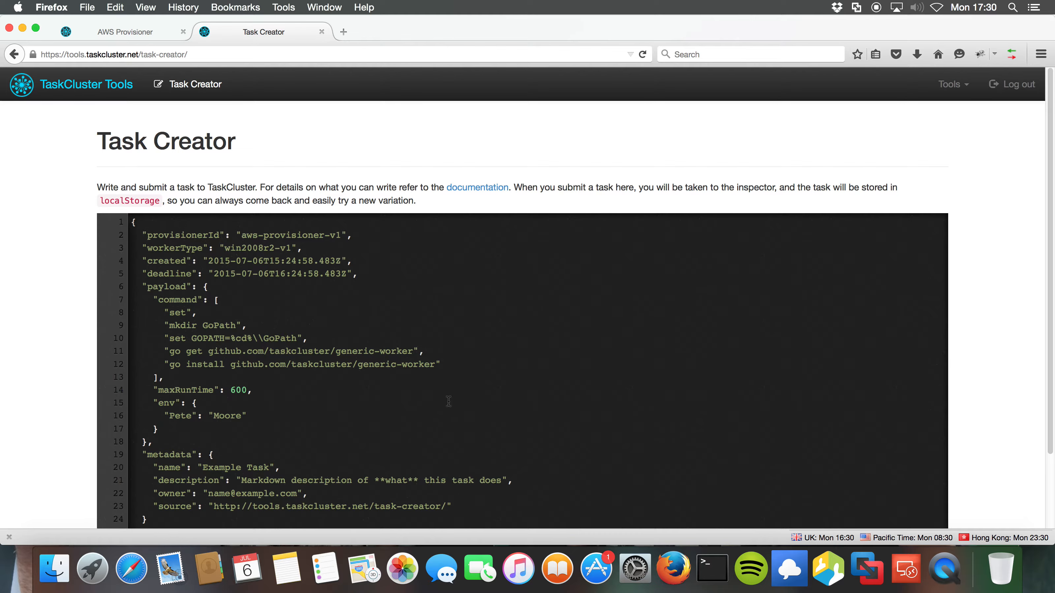
Rename the task to 'Build a generic worker' and describe the Windows 2008 R2 build published to S3.
{"action": "scroll", "coordinate": [467, 401], "scroll_direction": "down", "scroll_amount": 2}
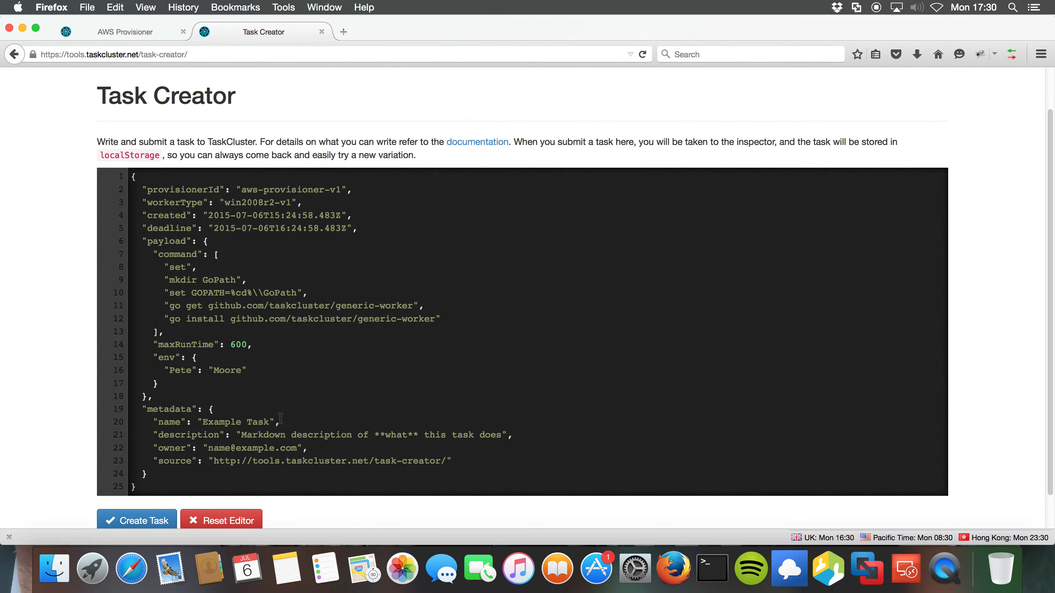
{"action": "left_click_drag", "start_coordinate": [269, 421], "coordinate": [202, 421]}
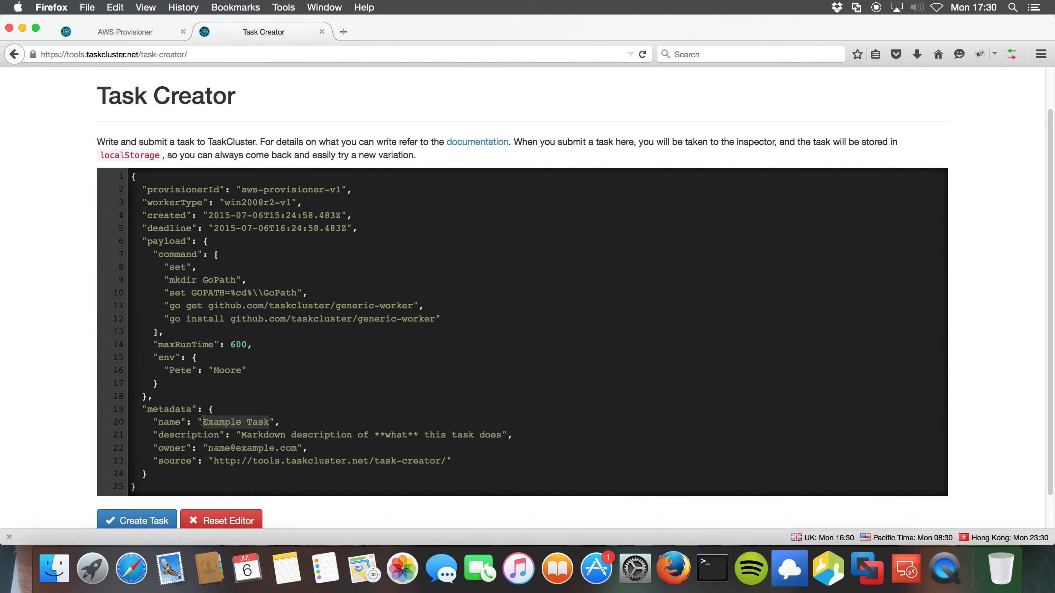
{"action": "type", "text": "Build a generi"}
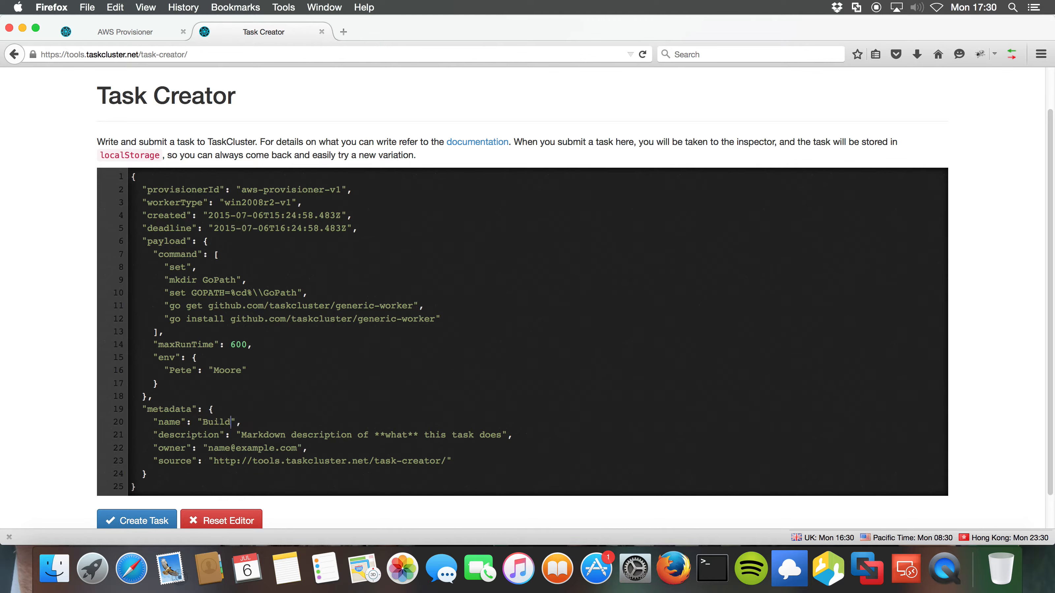
{"action": "type", "text": "ker"}
{"action": "left_click_drag", "start_coordinate": [501, 433], "coordinate": [240, 433]}
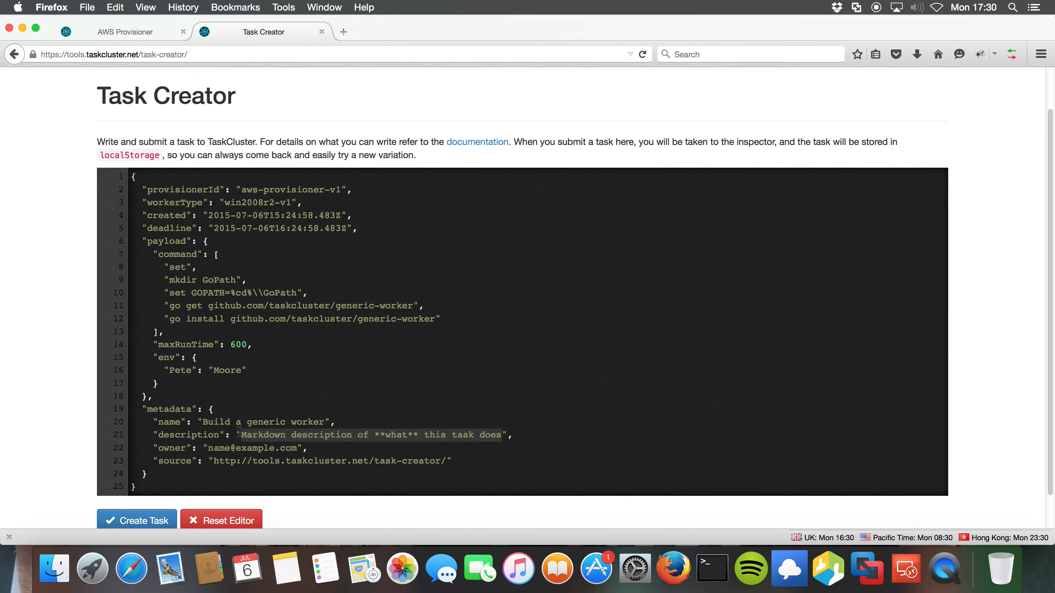
{"action": "type", "text": "This task builds the generic"}
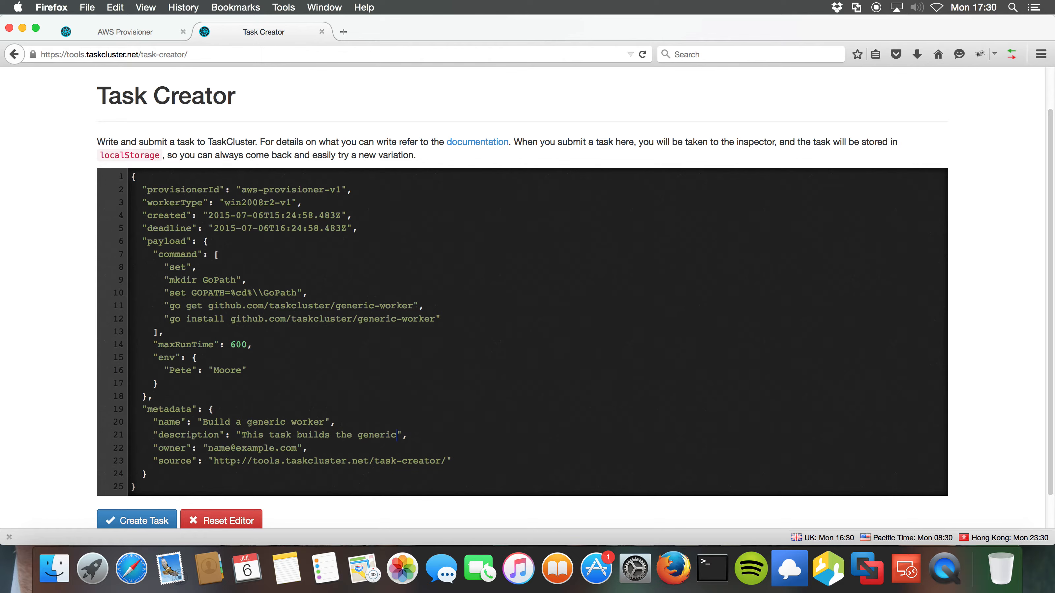
{"action": "type", "text": " worker from source on Windows 2008"}
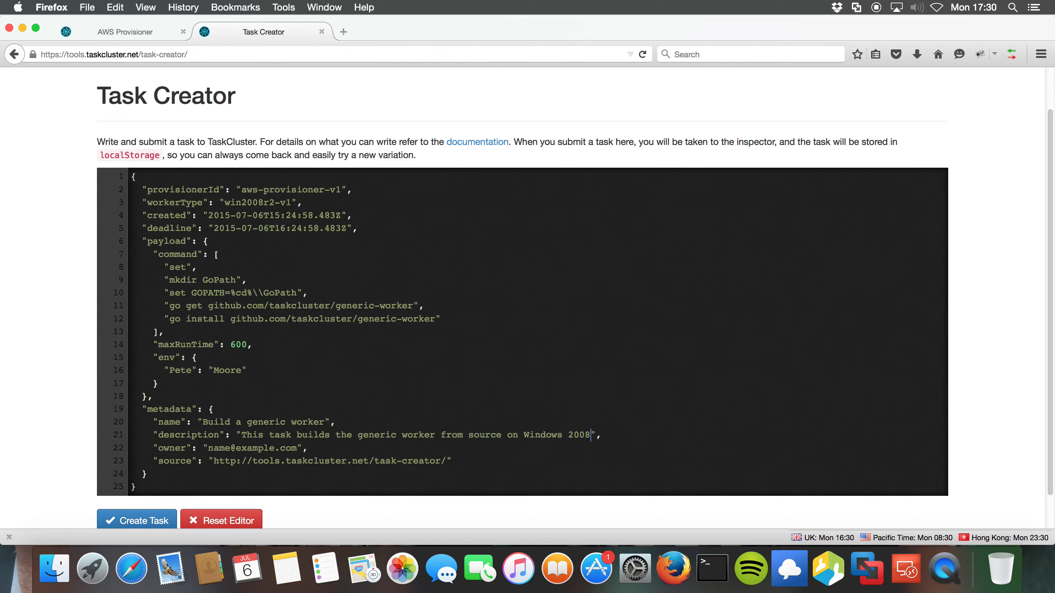
{"action": "type", "text": " R2"}
{"action": "type", "text": " and publishes it"}
{"action": "type", "text": " as an arti"}
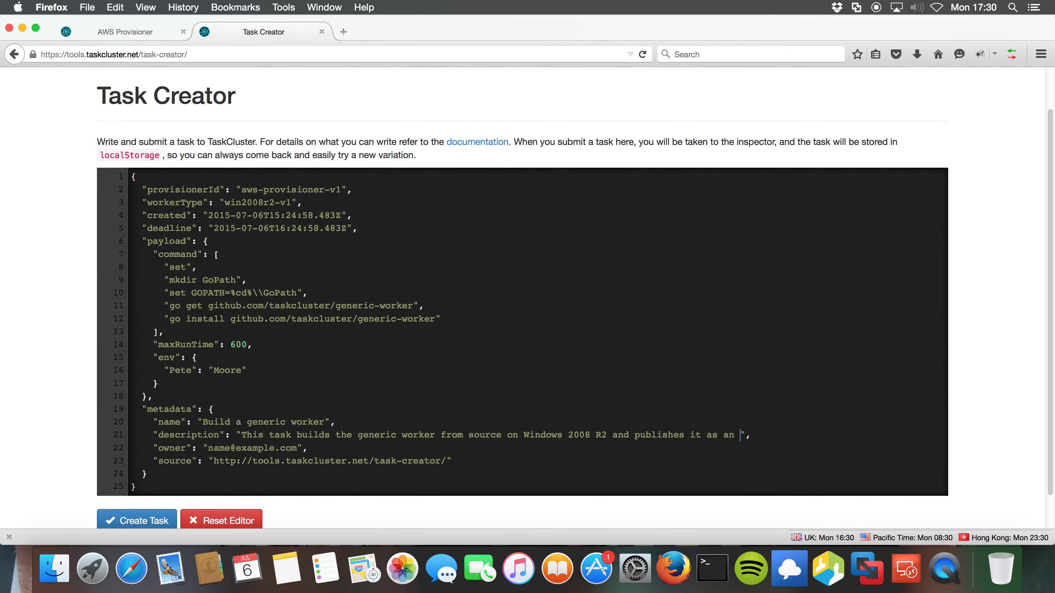
{"action": "type", "text": "fact to S3"}
Replace the example owner value with the task owner's e-mail address.
{"action": "key", "text": "BackSpace"}
{"action": "key", "text": "BackSpace"}
{"action": "key", "text": "BackSpace"}
{"action": "key", "text": "BackSpace"}
{"action": "key", "text": "BackSpace"}
{"action": "key", "text": "BackSpace"}
{"action": "key", "text": "BackSpace"}
{"action": "key", "text": "BackSpace"}
{"action": "key", "text": "BackSpace"}
{"action": "key", "text": "BackSpace"}
{"action": "key", "text": "BackSpace"}
{"action": "key", "text": "BackSpace"}
{"action": "key", "text": "BackSpace"}
{"action": "key", "text": "BackSpace"}
{"action": "key", "text": "BackSpace"}
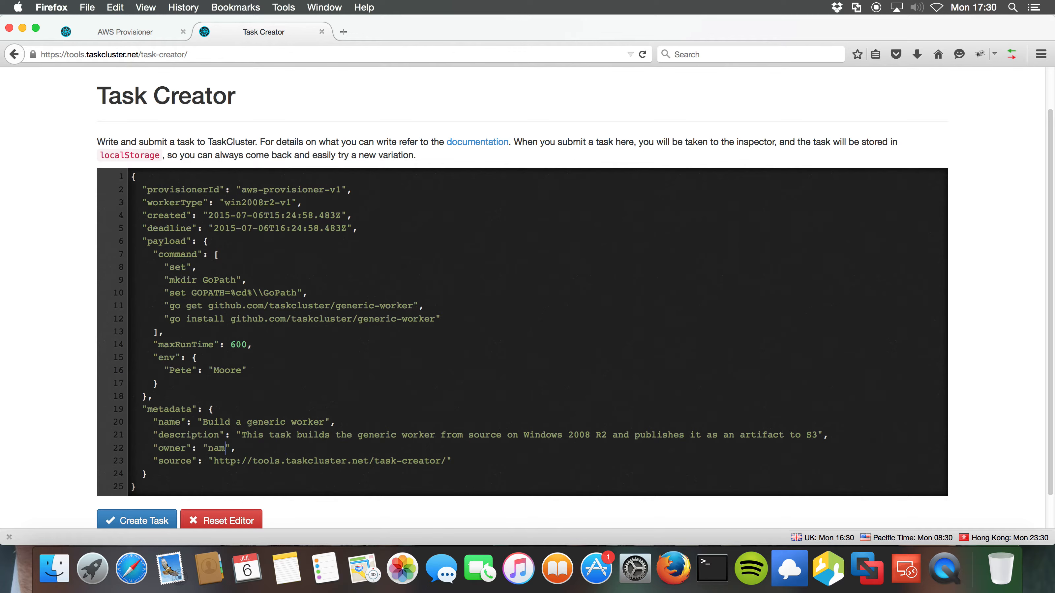
{"action": "key", "text": "BackSpace"}
{"action": "left_click_drag", "start_coordinate": [434, 322], "coordinate": [168, 319]}
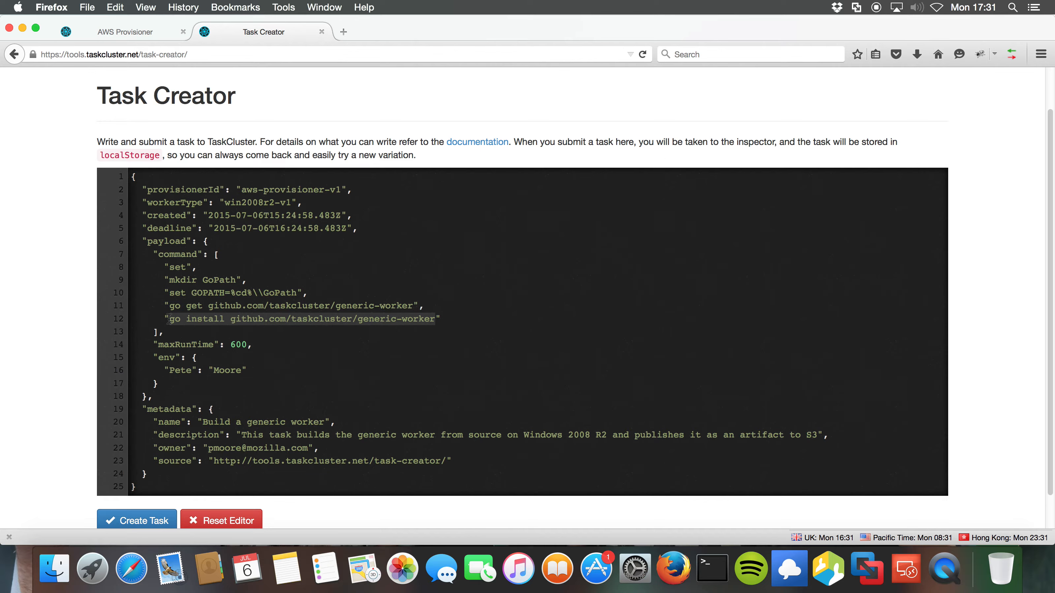
Add an artifacts list after the env block, starting a file-type artifact entry.
{"action": "left_click", "coordinate": [171, 386]}
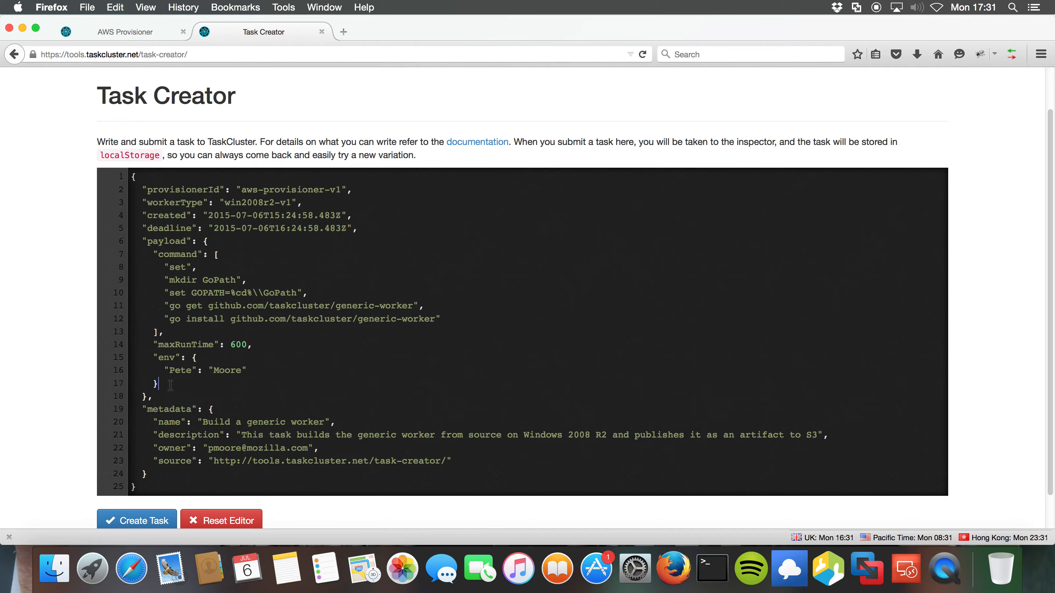
{"action": "type", "text": ","}
{"action": "key", "text": "Return"}
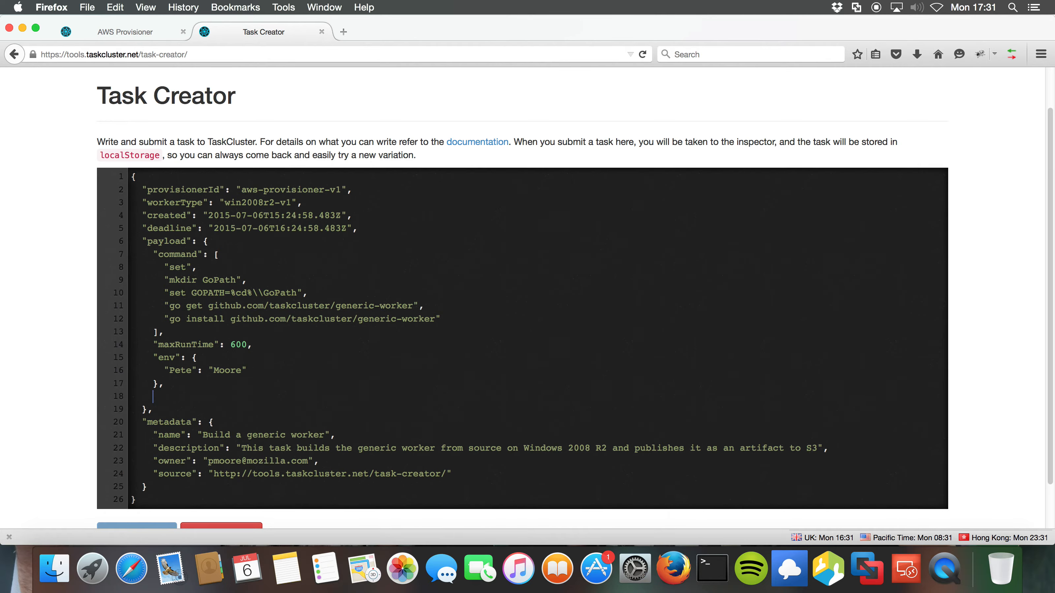
{"action": "type", "text": "\"artifacts\": ["}
{"action": "key", "text": "Return"}
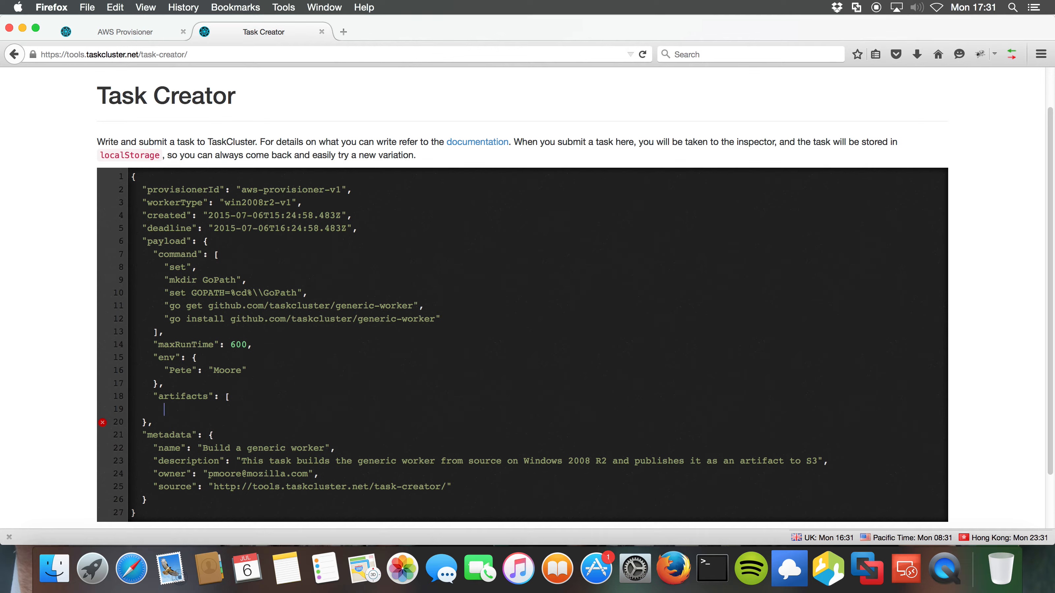
{"action": "type", "text": "{"}
{"action": "key", "text": "Return"}
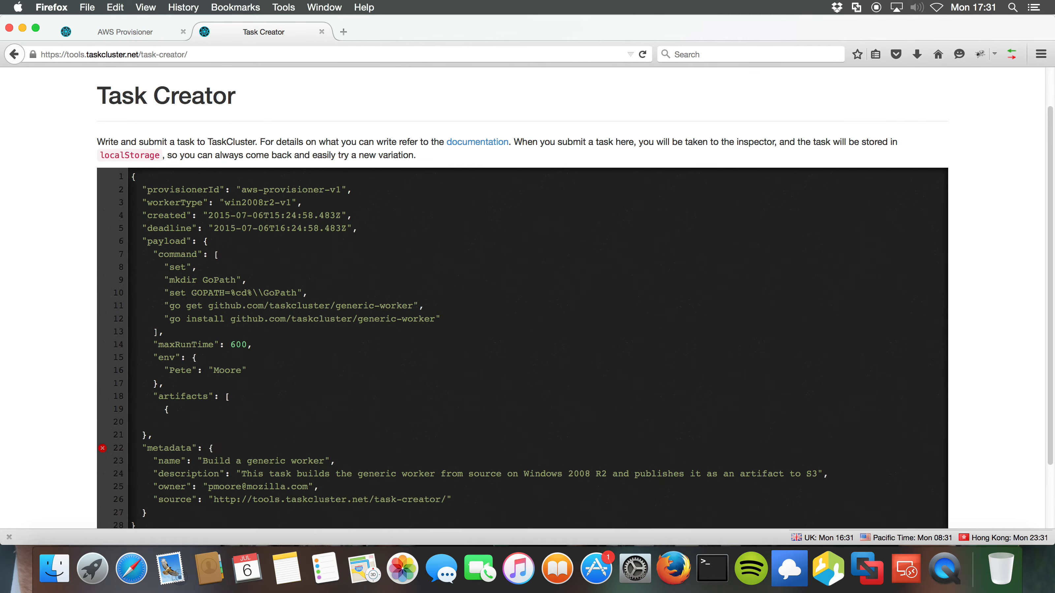
{"action": "type", "text": "\"type\": \"file\","}
Give the artifact path GoPath/bin/generic-worker.exe and expiry 2015-08-19T17:30:00.000Z, then close the entry and list.
{"action": "key", "text": "Return"}
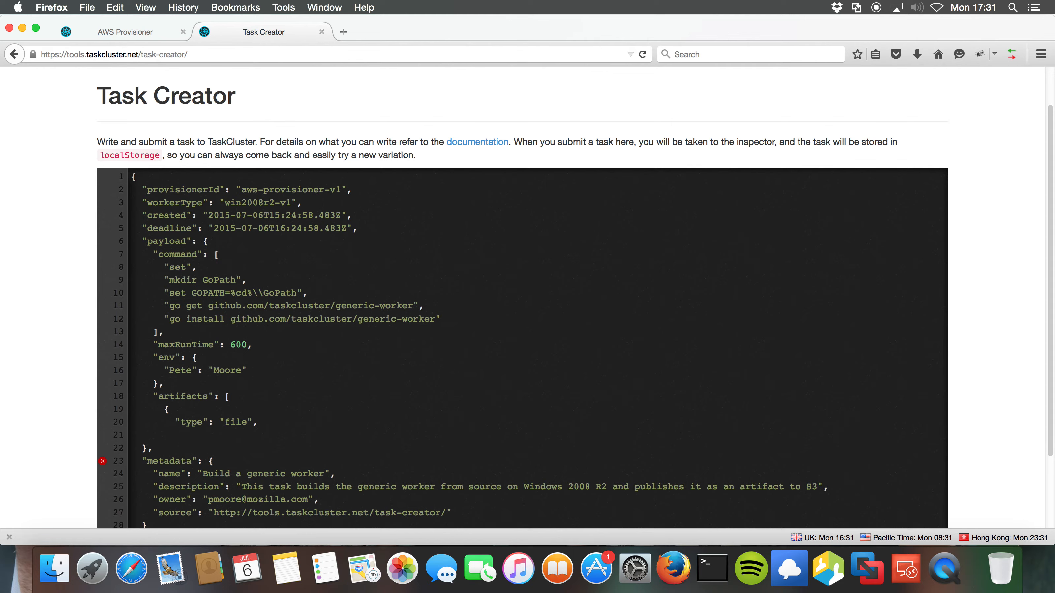
{"action": "type", "text": "\"path\": \"GoPath/bin/generic-wor"}
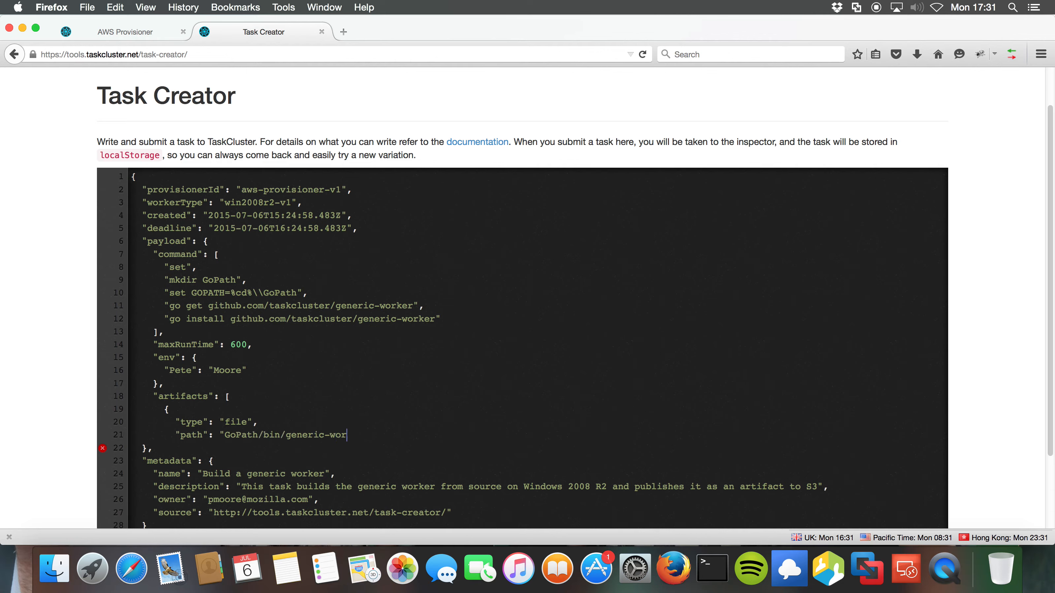
{"action": "type", "text": "ker.exe\","}
{"action": "key", "text": "Return"}
{"action": "type", "text": "\""}
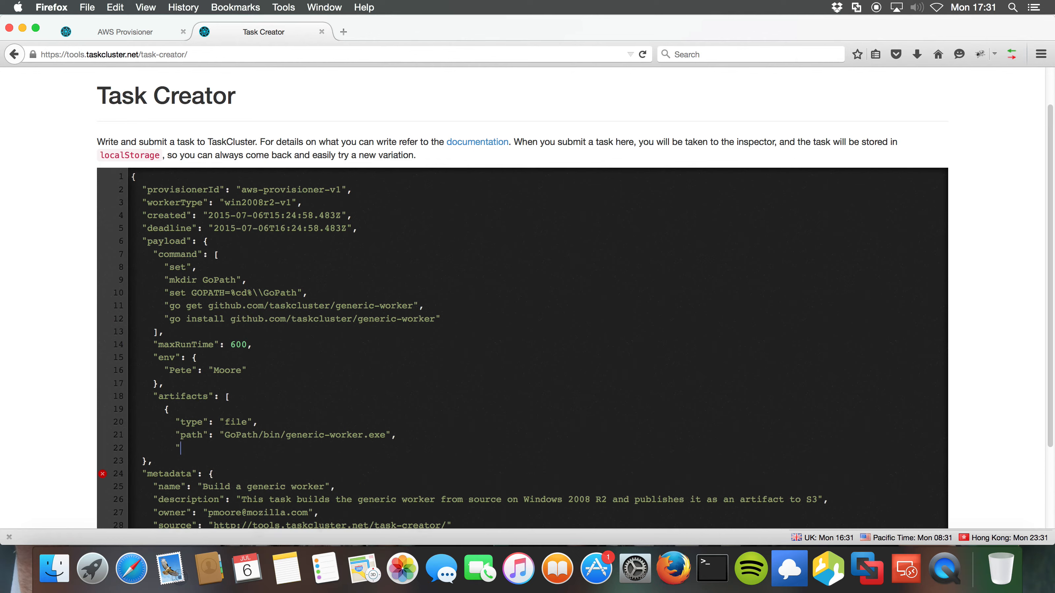
{"action": "type", "text": "expires\": \"2015-08-19T17:30:00.000Z\""}
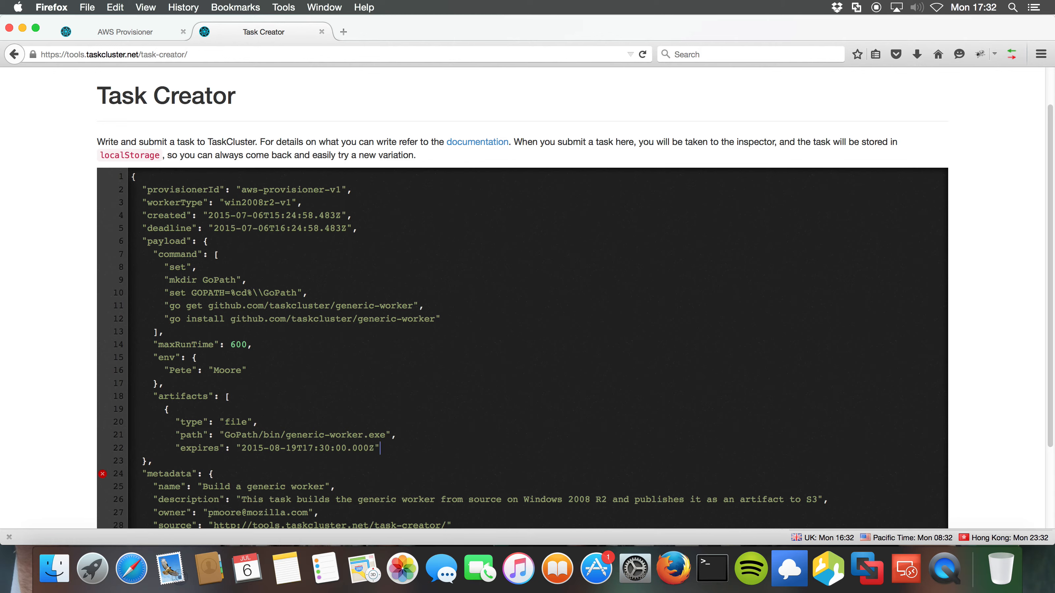
{"action": "key", "text": "Return"}
{"action": "type", "text": "}"}
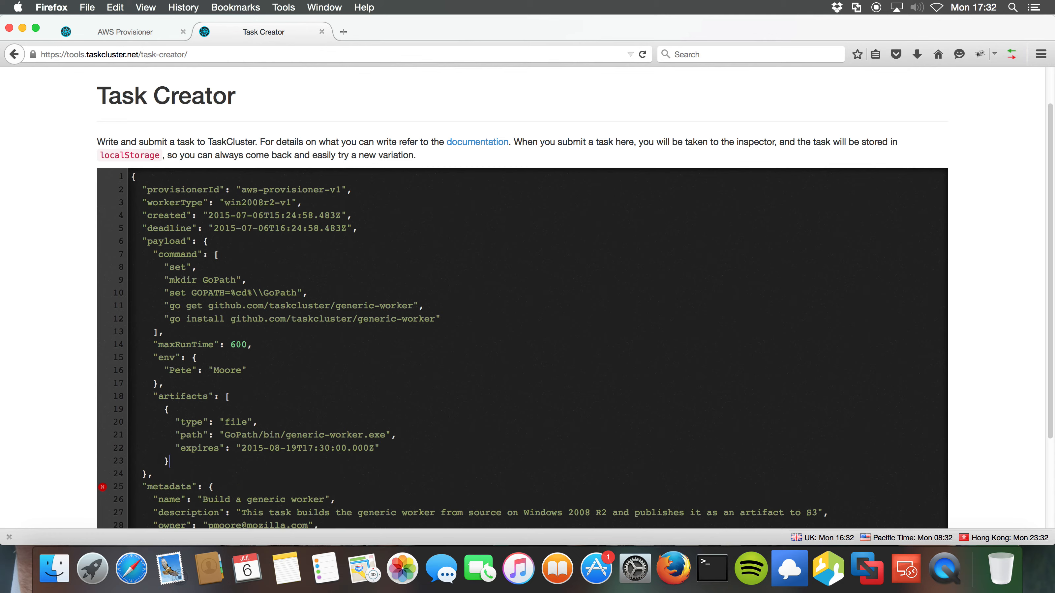
{"action": "key", "text": "Return"}
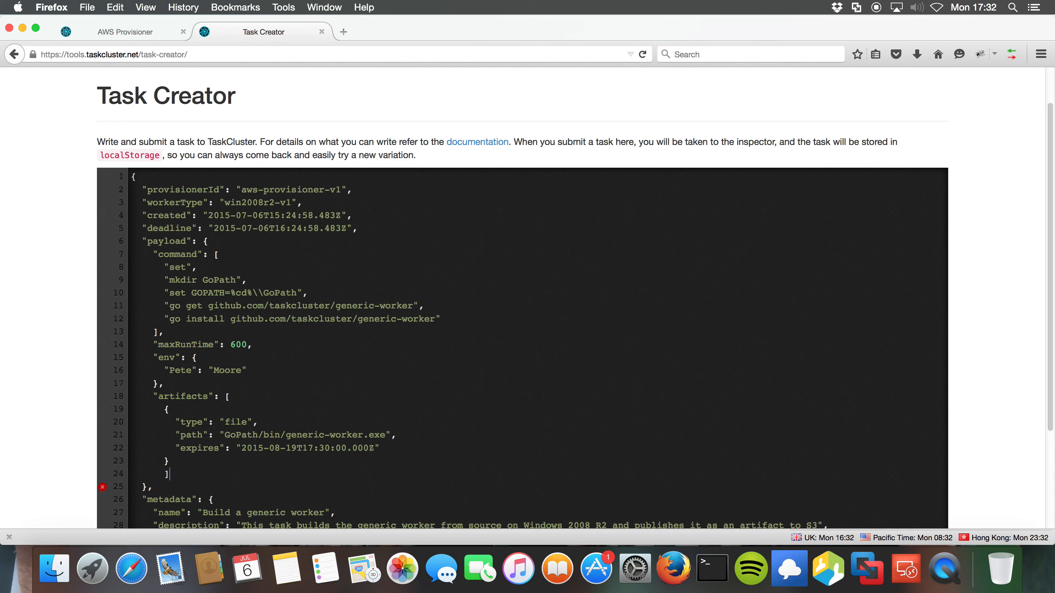
{"action": "type", "text": "]"}
{"action": "scroll", "coordinate": [357, 357], "scroll_direction": "down", "scroll_amount": 5}
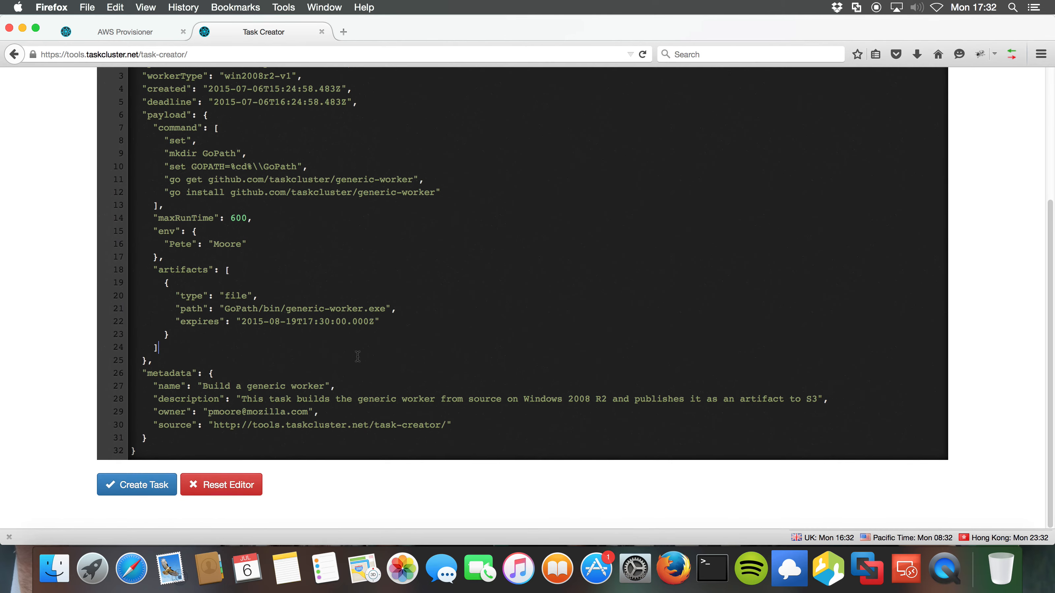
Submit the task with Create Task and view its Run 0 artifacts in the Task Inspector.
{"action": "scroll", "coordinate": [358, 357], "scroll_direction": "up", "scroll_amount": 5}
{"action": "scroll", "coordinate": [358, 357], "scroll_direction": "down", "scroll_amount": 5}
{"action": "left_click", "coordinate": [142, 492]}
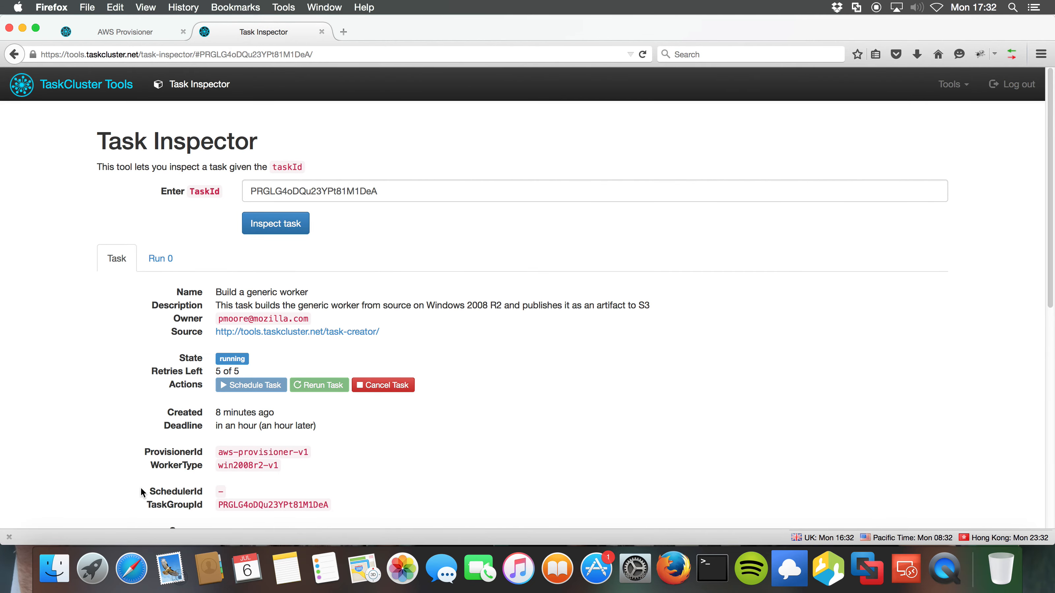
{"action": "left_click", "coordinate": [165, 260]}
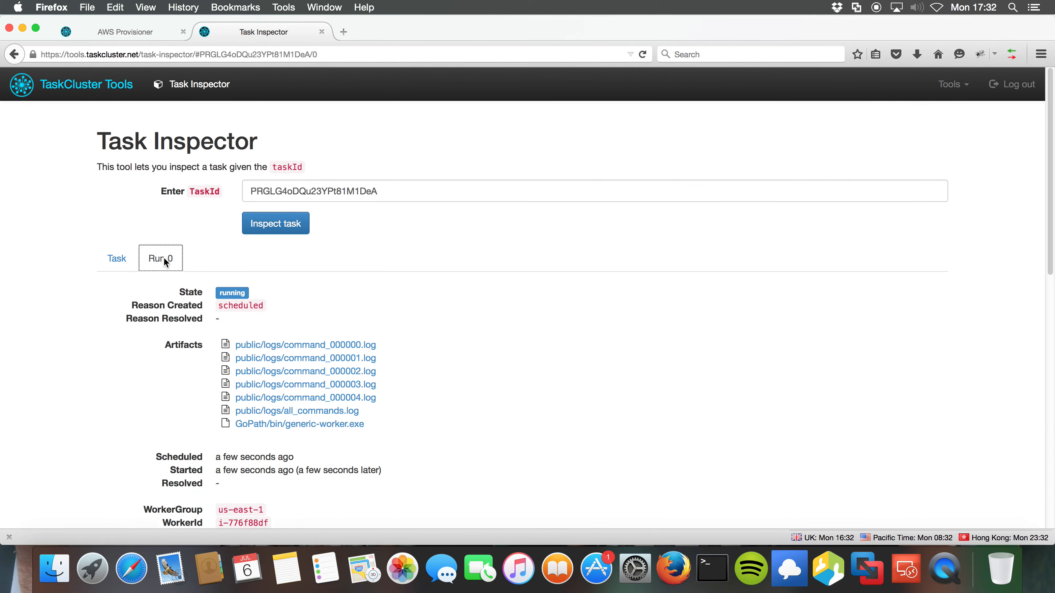
Open all_commands.log in a new tab and check the custom environment variable.
{"action": "left_click", "coordinate": [314, 410]}
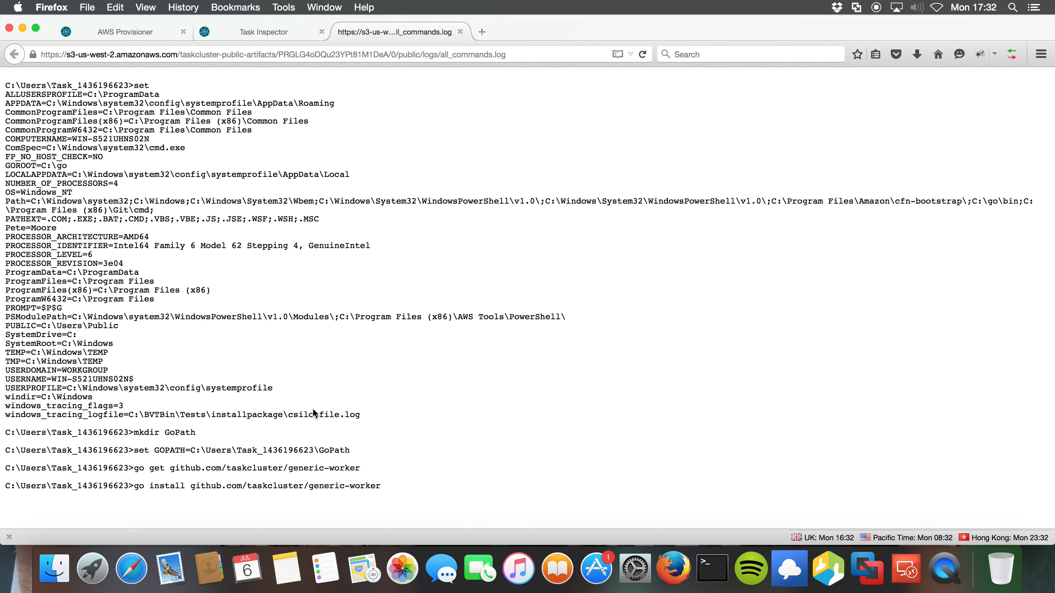
{"action": "left_click_drag", "start_coordinate": [63, 229], "coordinate": [4, 233]}
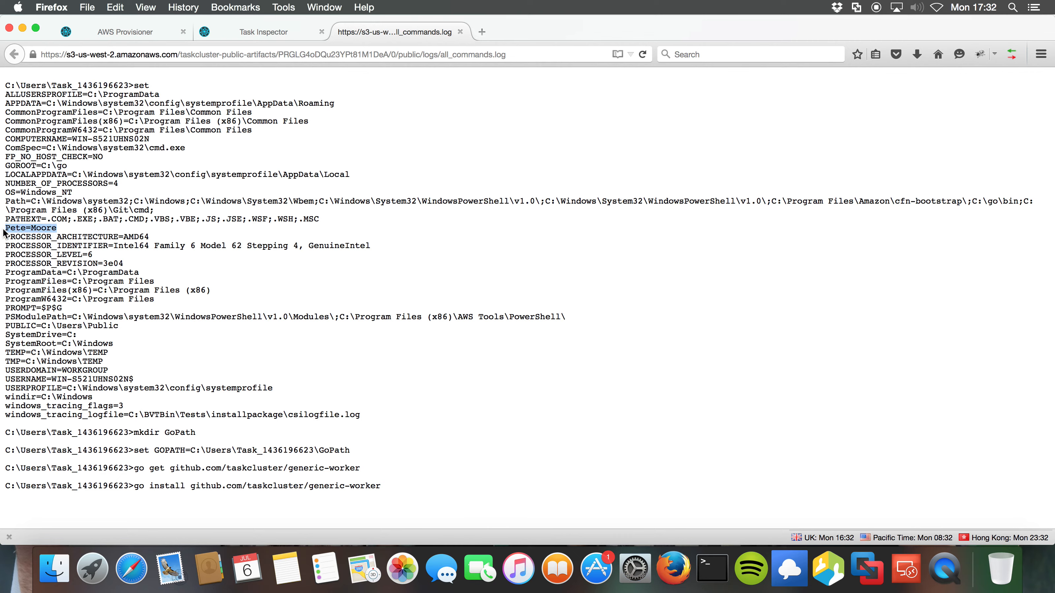
{"action": "left_click", "coordinate": [272, 33]}
Open the command_000000, 000001 and 000002 logs in their own tabs, returning to the Task Inspector.
{"action": "left_click", "coordinate": [284, 346]}
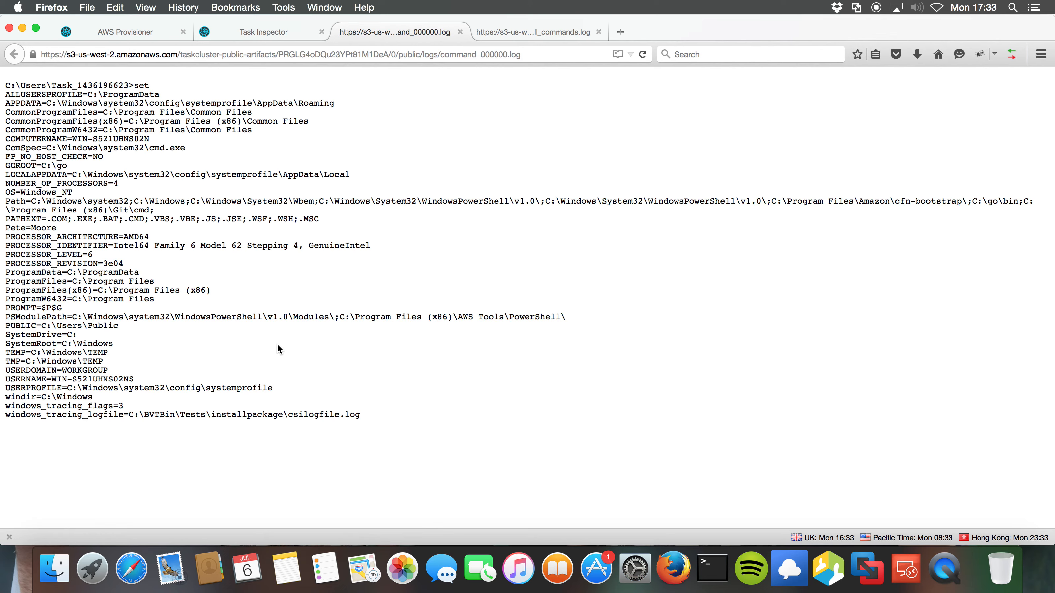
{"action": "left_click", "coordinate": [287, 32]}
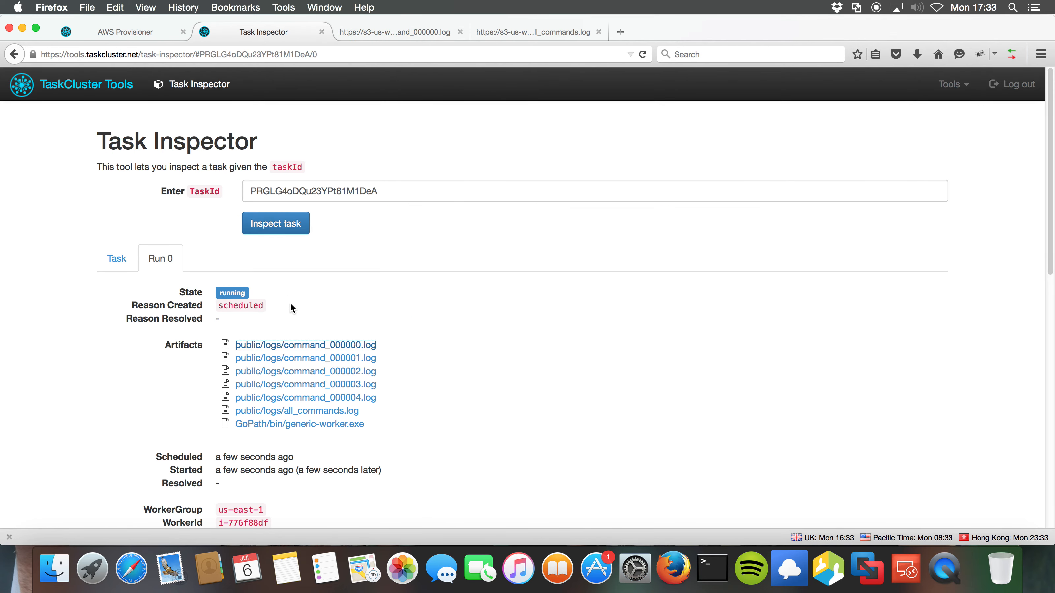
{"action": "left_click", "coordinate": [283, 358]}
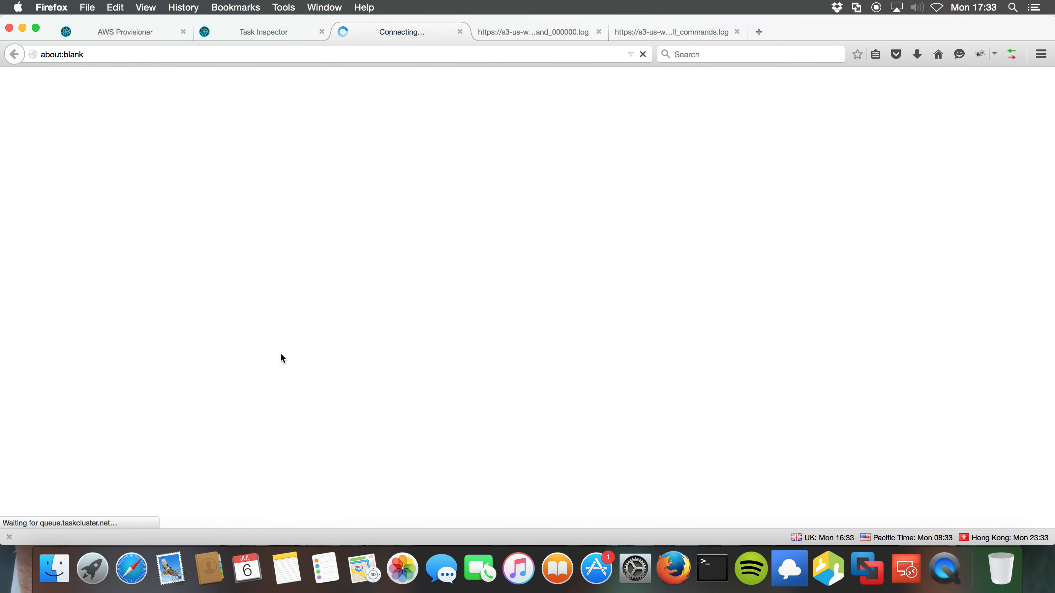
{"action": "left_click", "coordinate": [270, 27]}
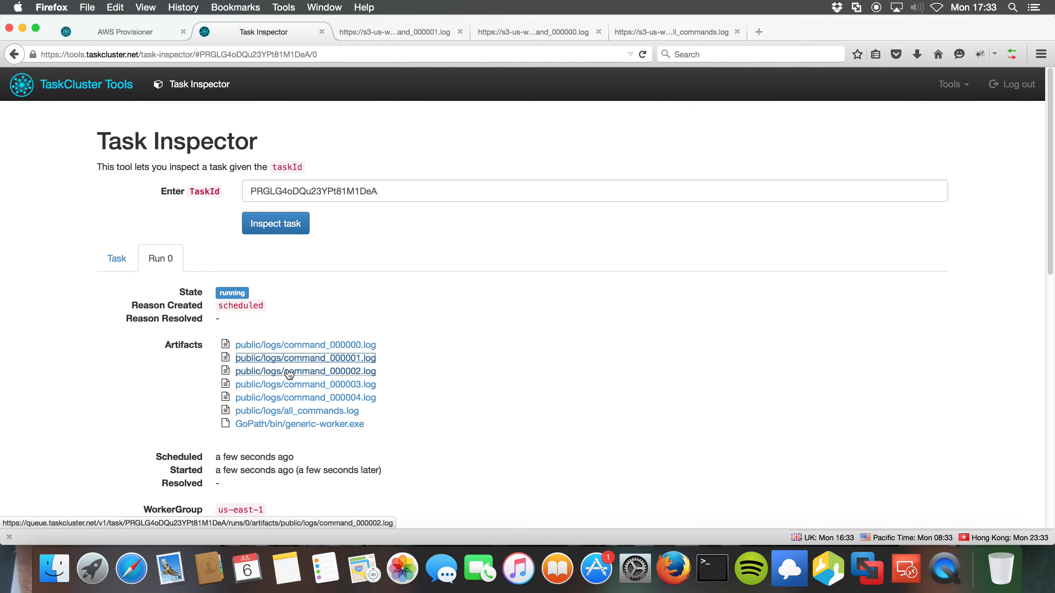
{"action": "left_click", "coordinate": [288, 372]}
{"action": "left_click", "coordinate": [264, 33]}
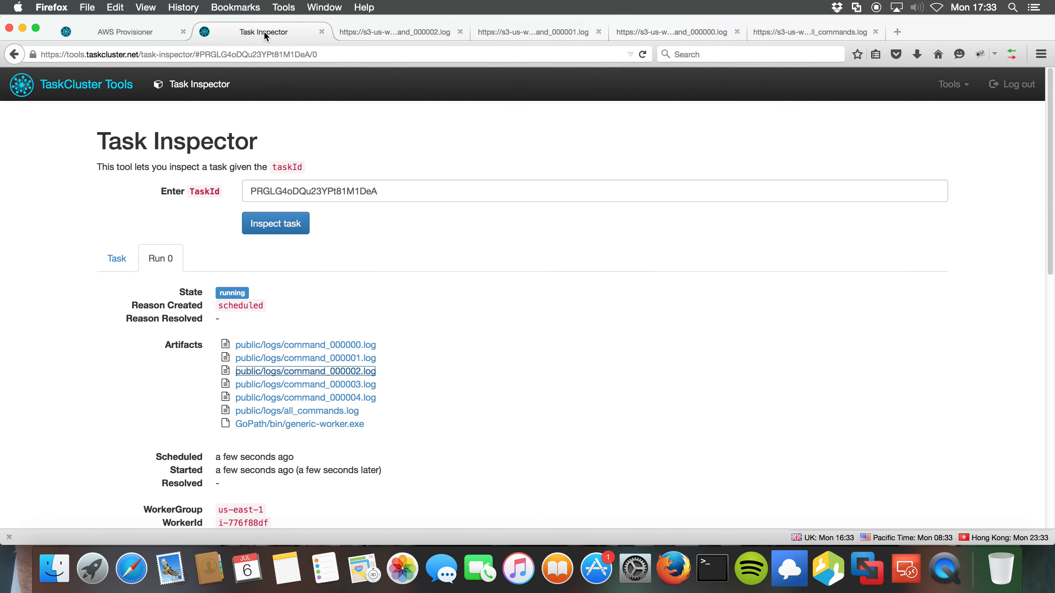
{"action": "left_click_drag", "start_coordinate": [377, 426], "coordinate": [299, 428]}
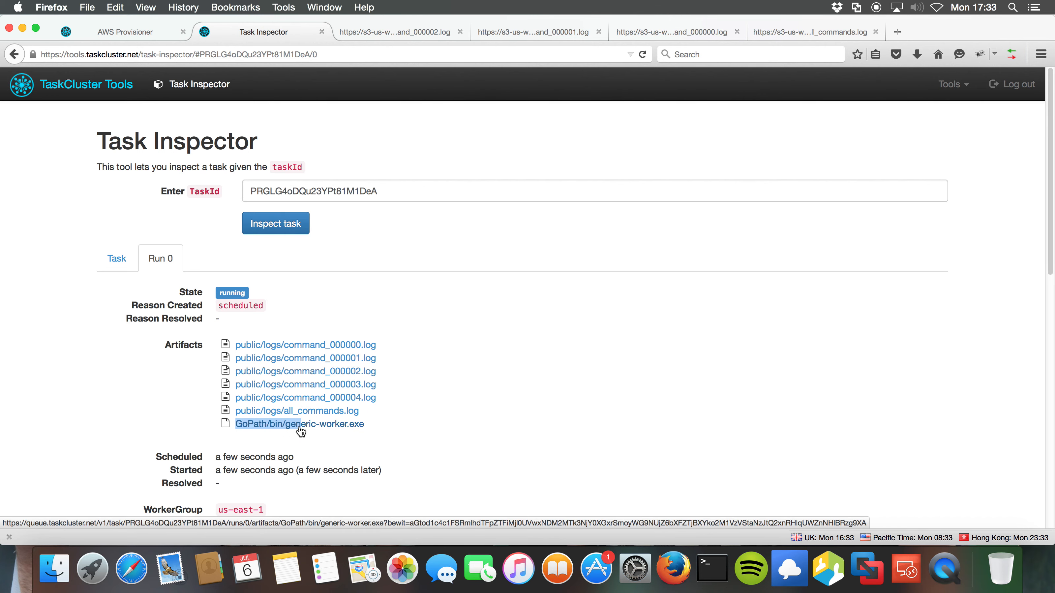
Open the generic-worker.exe artifact, note the NoSuchKey error, and confirm the task is still running.
{"action": "left_click", "coordinate": [299, 427]}
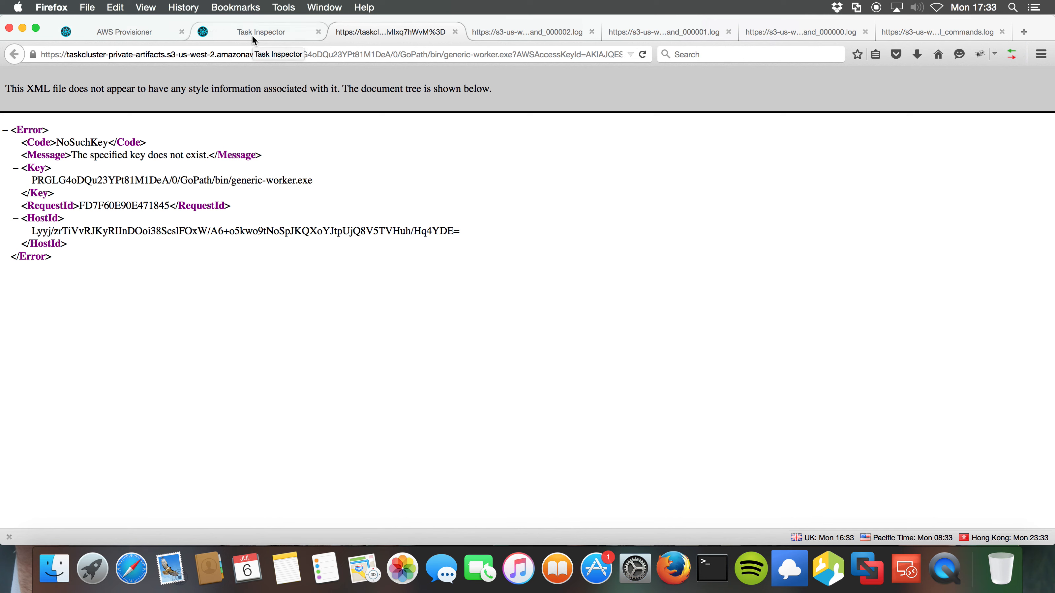
{"action": "left_click_drag", "start_coordinate": [208, 156], "coordinate": [72, 155]}
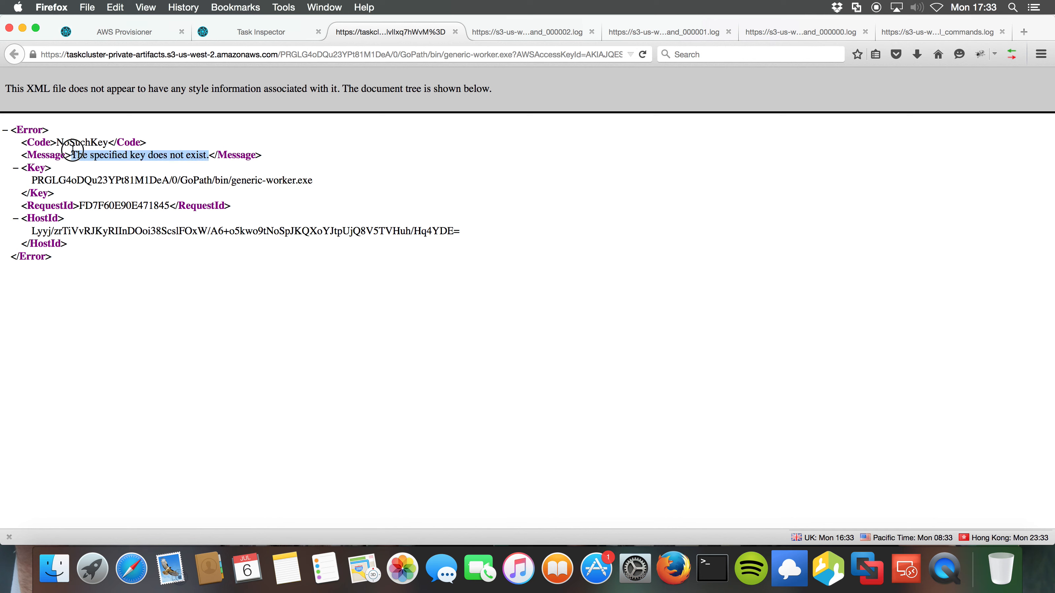
{"action": "left_click", "coordinate": [257, 33]}
{"action": "left_click_drag", "start_coordinate": [257, 292], "coordinate": [143, 290]}
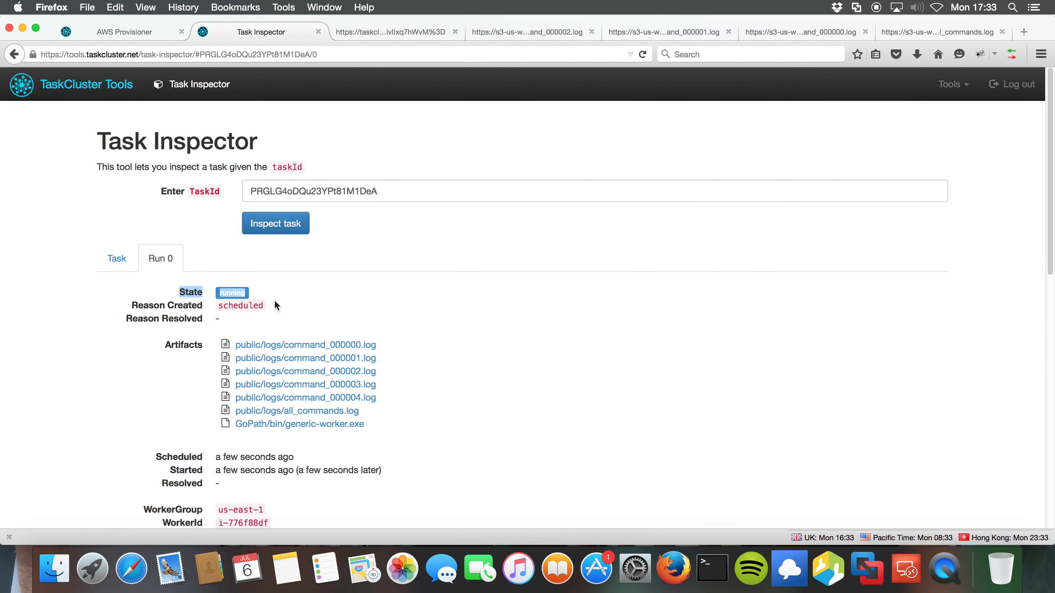
Confirm the task completed and download generic-worker.exe, an 8.3 MB binary file.
{"action": "left_click", "coordinate": [295, 298]}
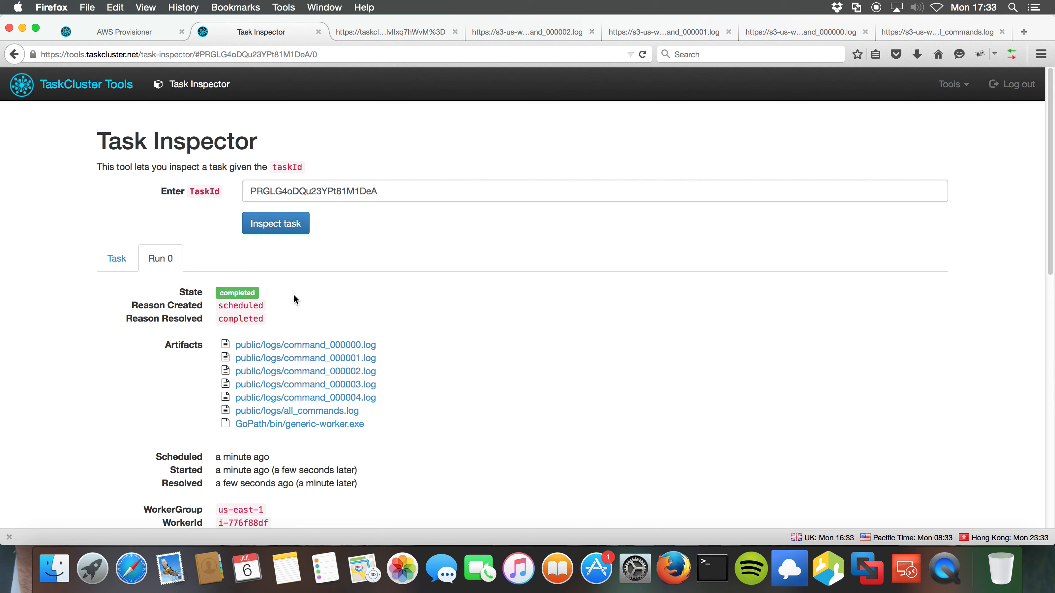
{"action": "left_click_drag", "start_coordinate": [278, 292], "coordinate": [169, 292]}
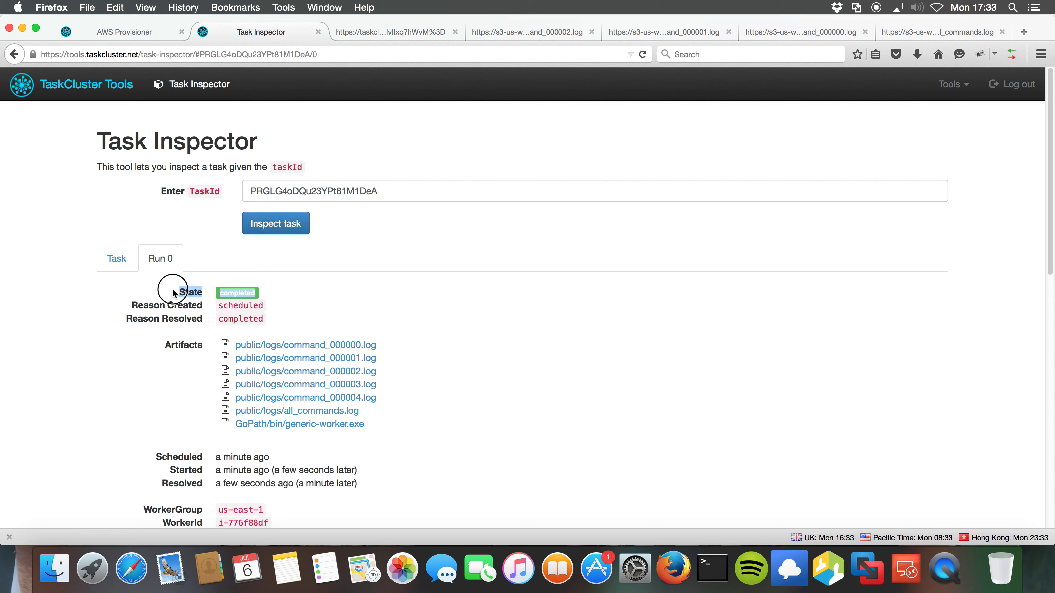
{"action": "left_click", "coordinate": [273, 296]}
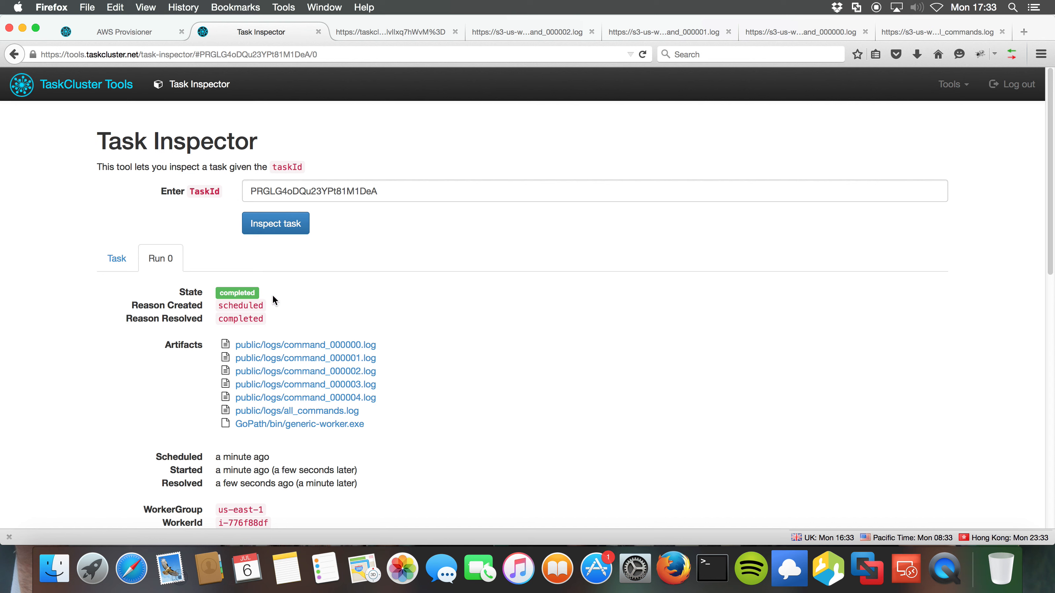
{"action": "scroll", "coordinate": [458, 338], "scroll_direction": "down", "scroll_amount": 3}
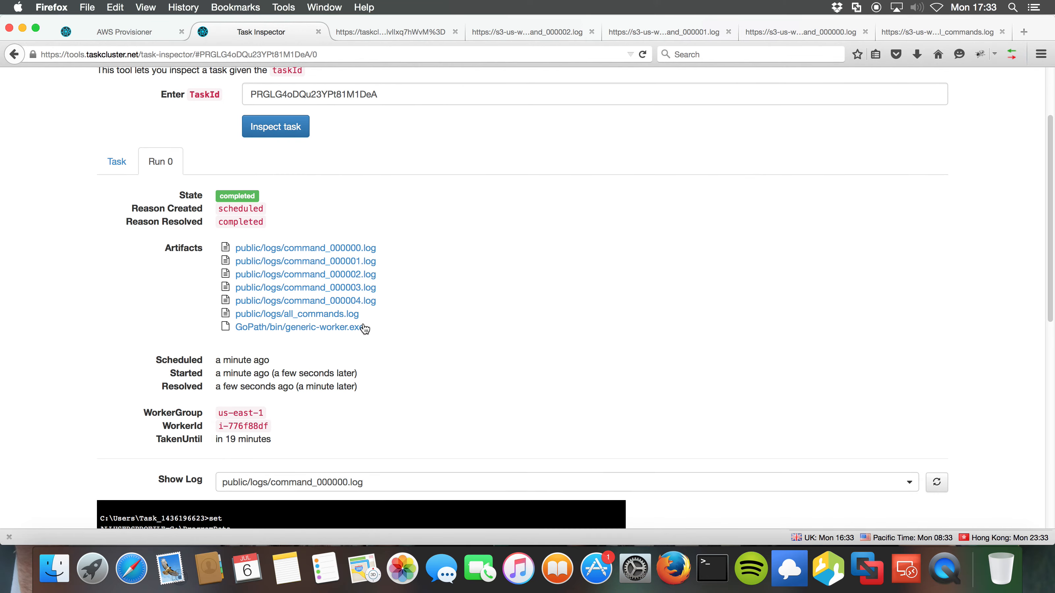
{"action": "left_click", "coordinate": [303, 327]}
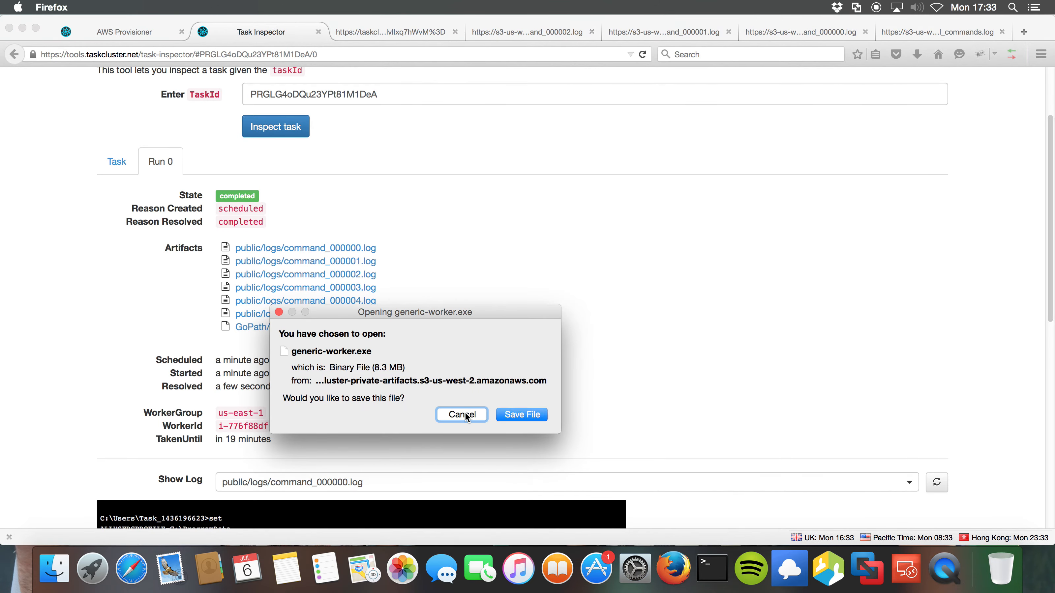
{"action": "left_click", "coordinate": [404, 367]}
{"action": "left_click_drag", "start_coordinate": [404, 367], "coordinate": [284, 368]}
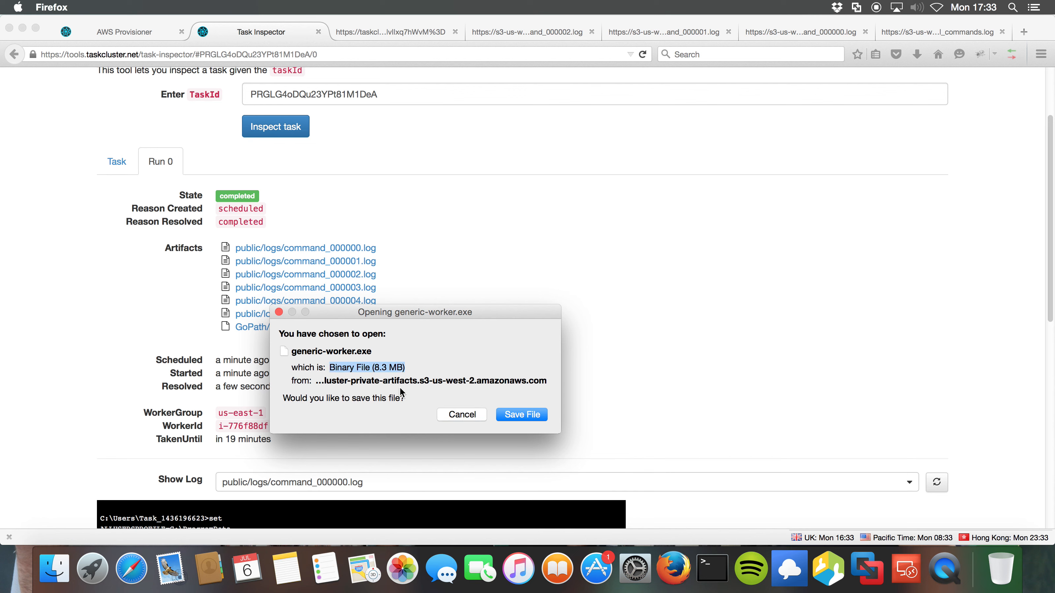